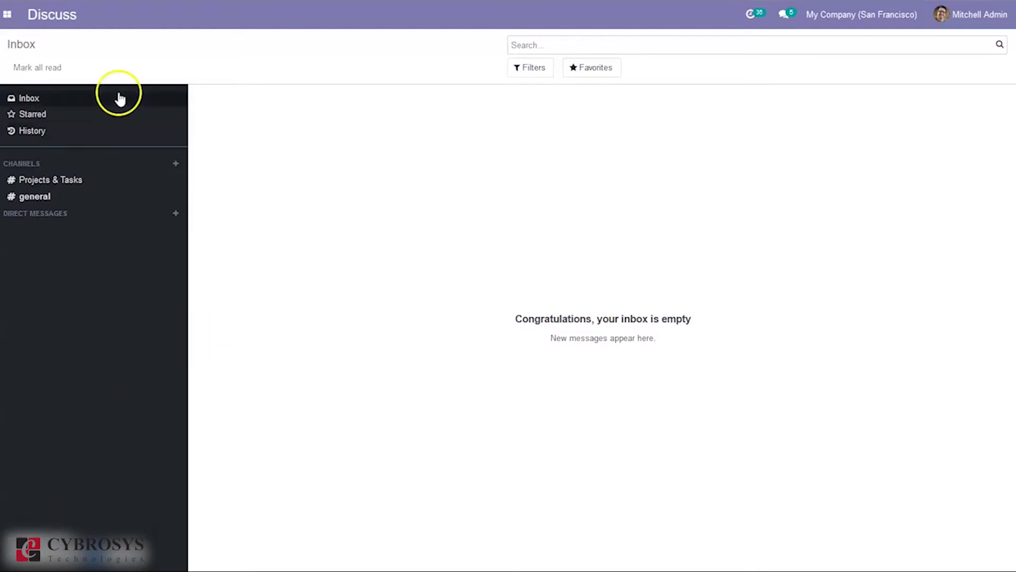
Switch to the Point of Sale app from the apps menu to see the Shop and Bar dashboard
click(5, 13)
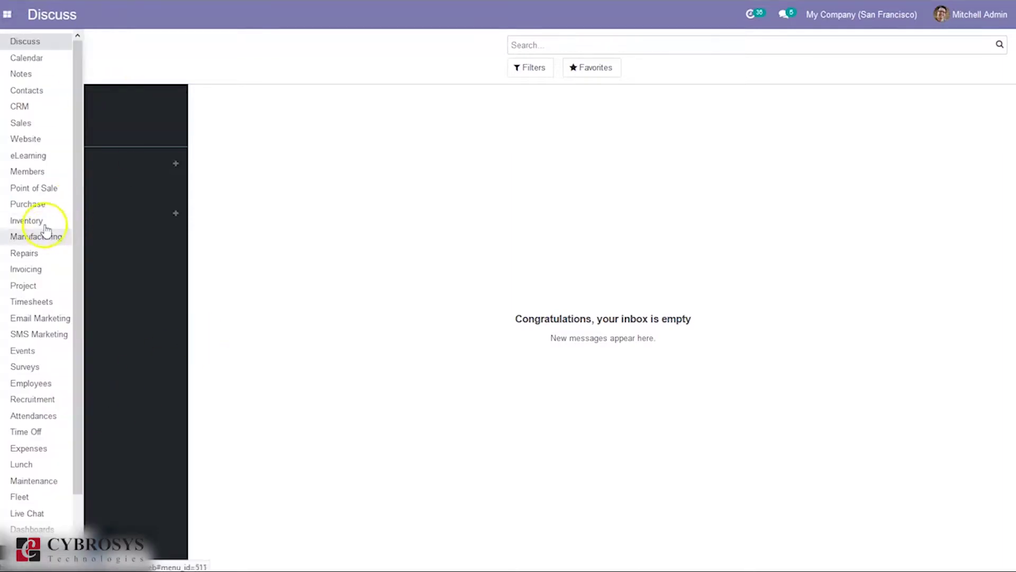
click(33, 188)
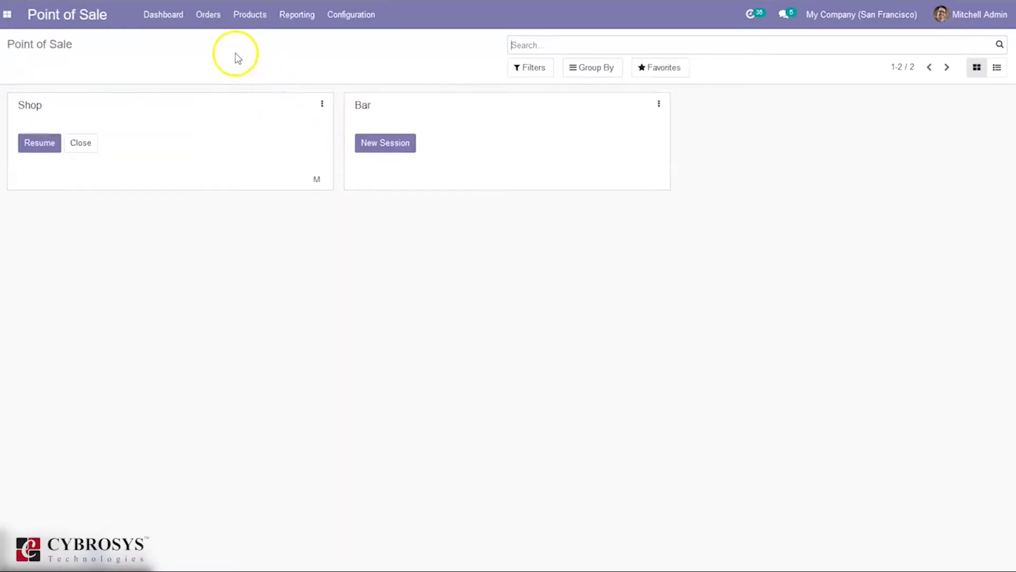
click(242, 16)
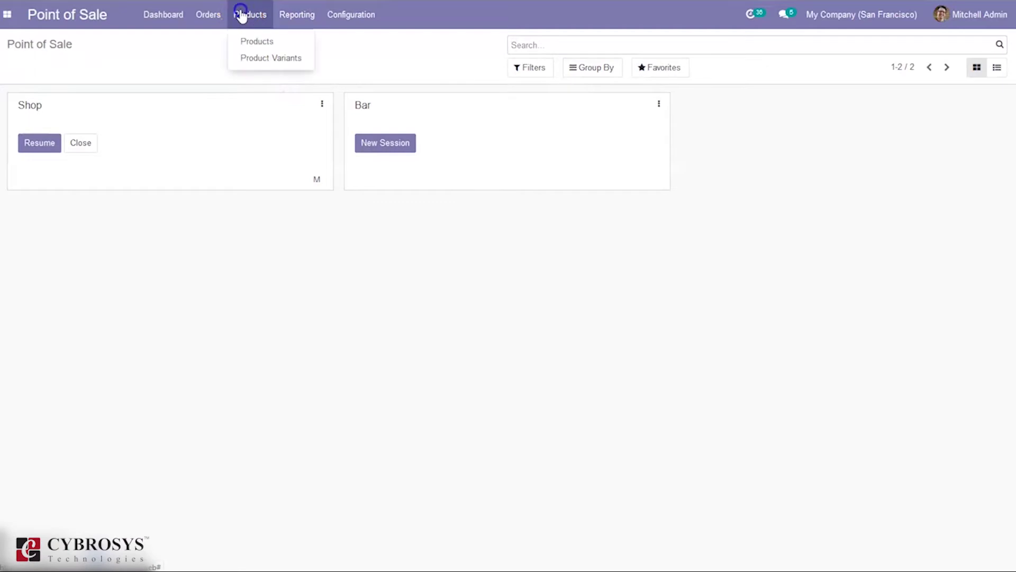
Open the Acoustic Bloc Screens product from the Point of Sale products list
click(259, 43)
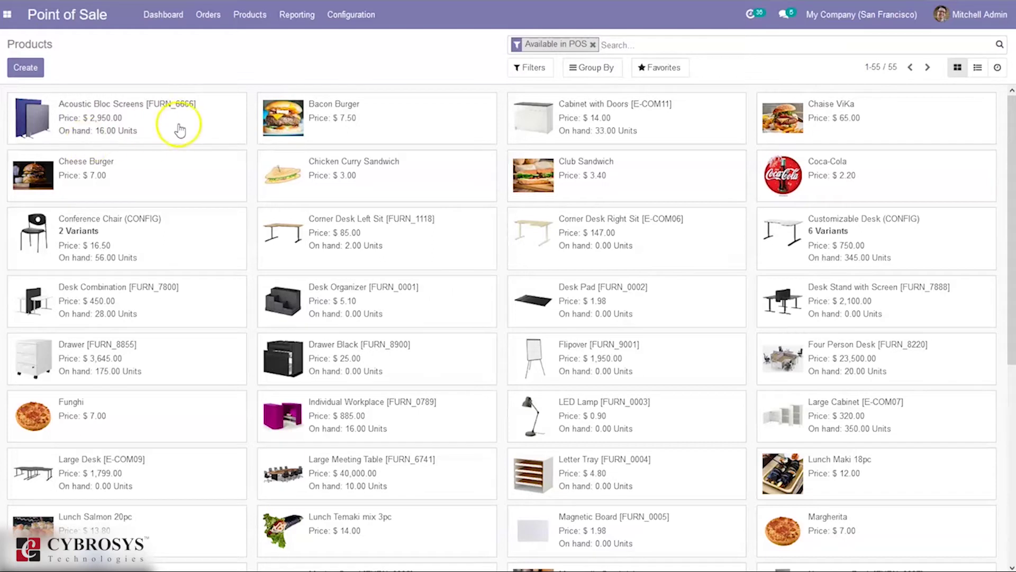
click(181, 127)
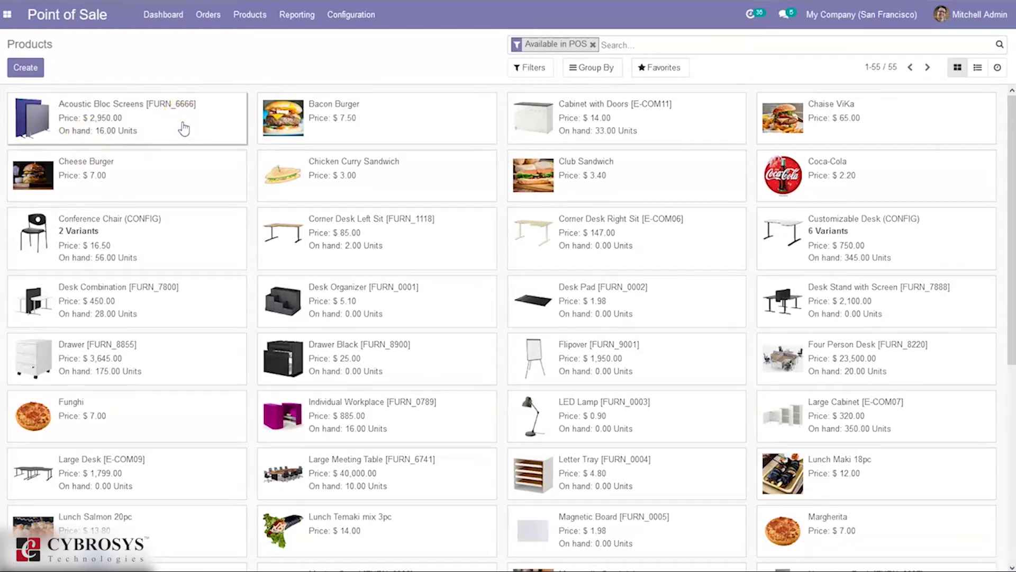
click(30, 196)
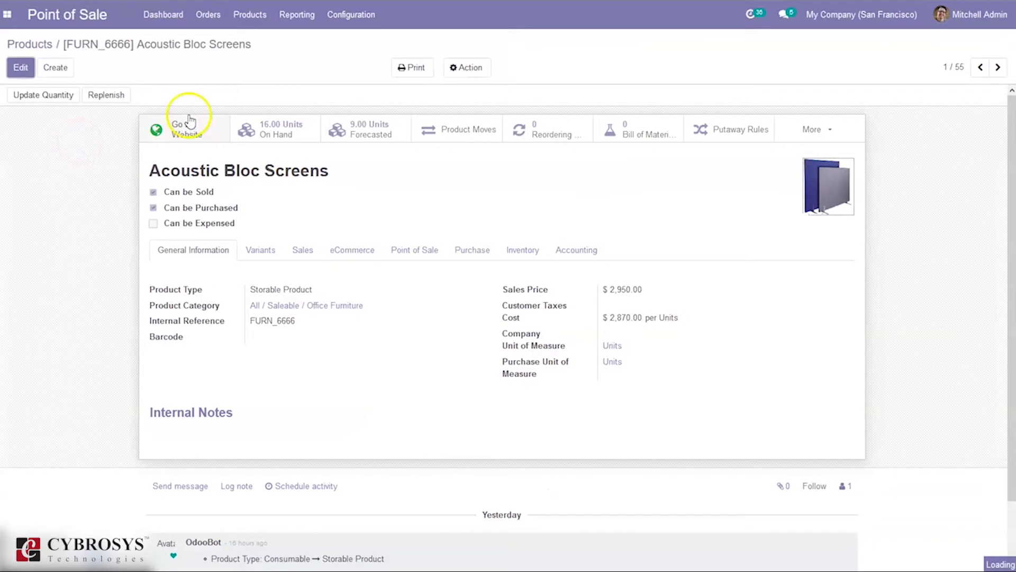
Change Acoustic Bloc Screens' inventory tracking to By Lots, accept the warning, and save
click(16, 65)
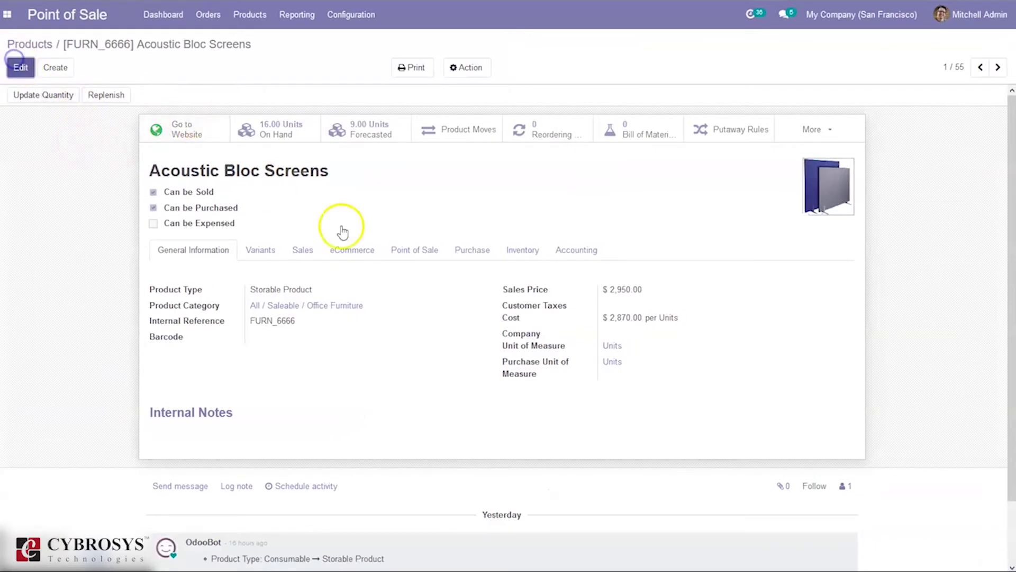
click(529, 266)
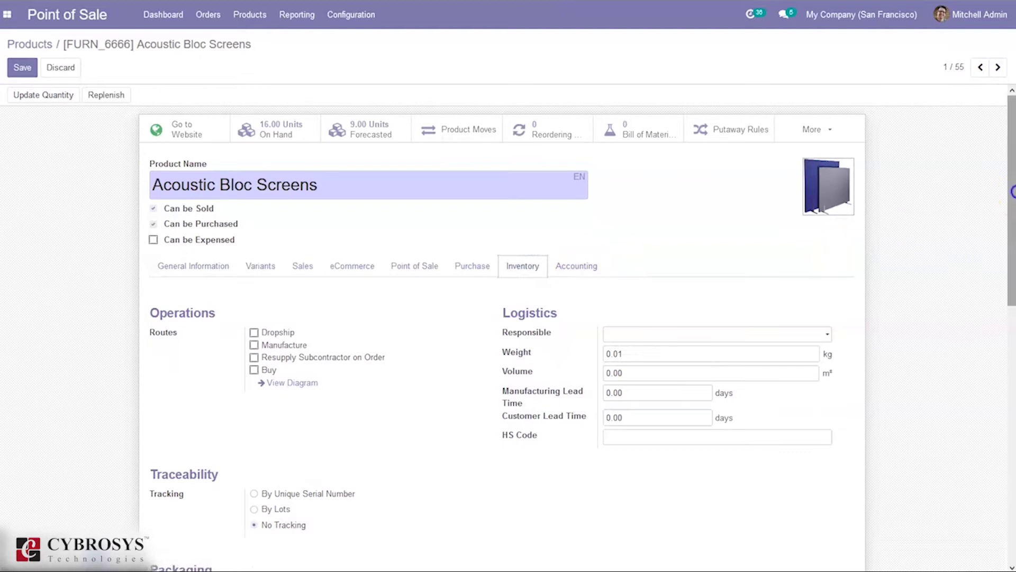
drag(1011, 190, 1012, 305)
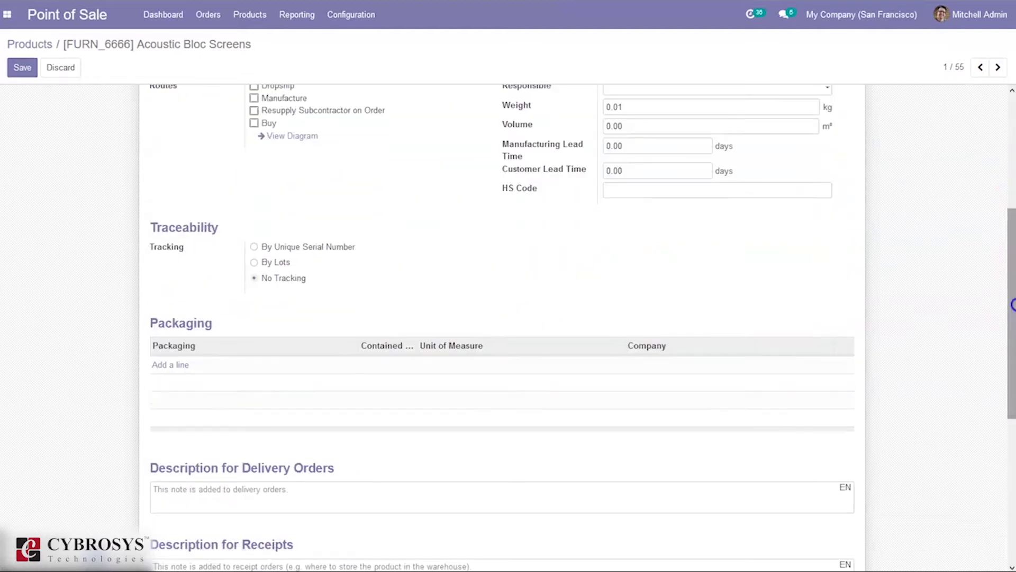
click(279, 263)
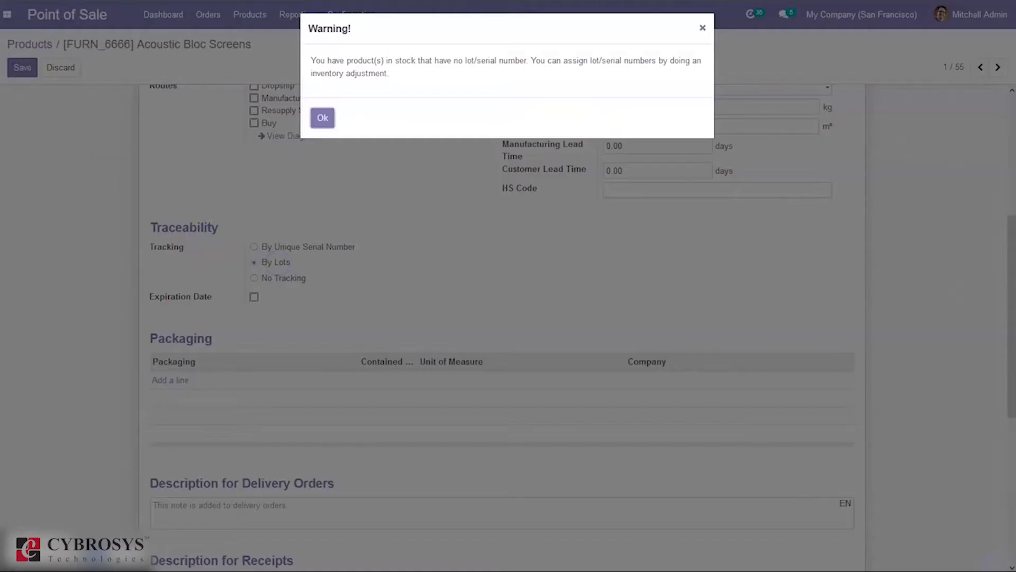
click(324, 119)
click(19, 67)
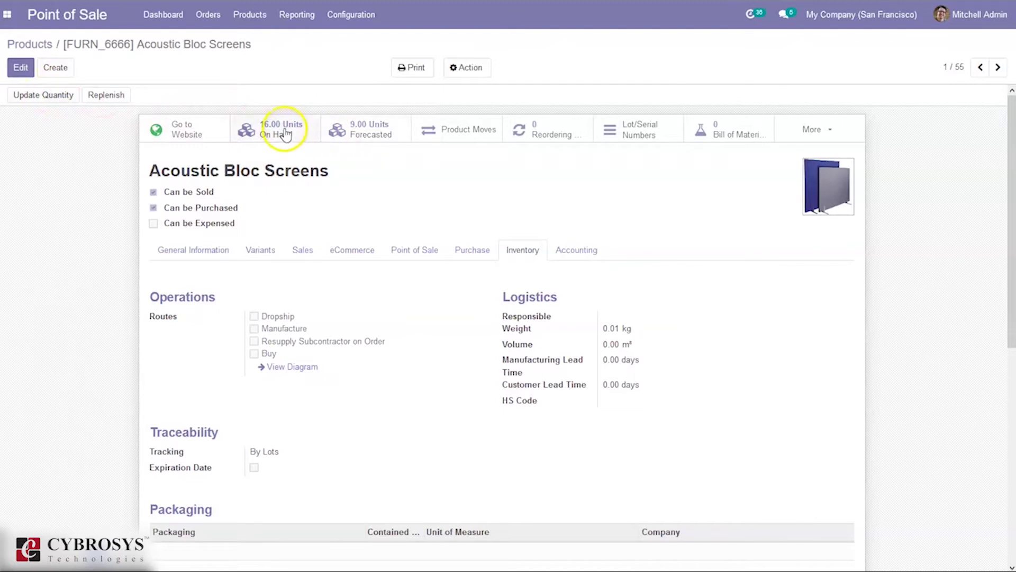
click(61, 103)
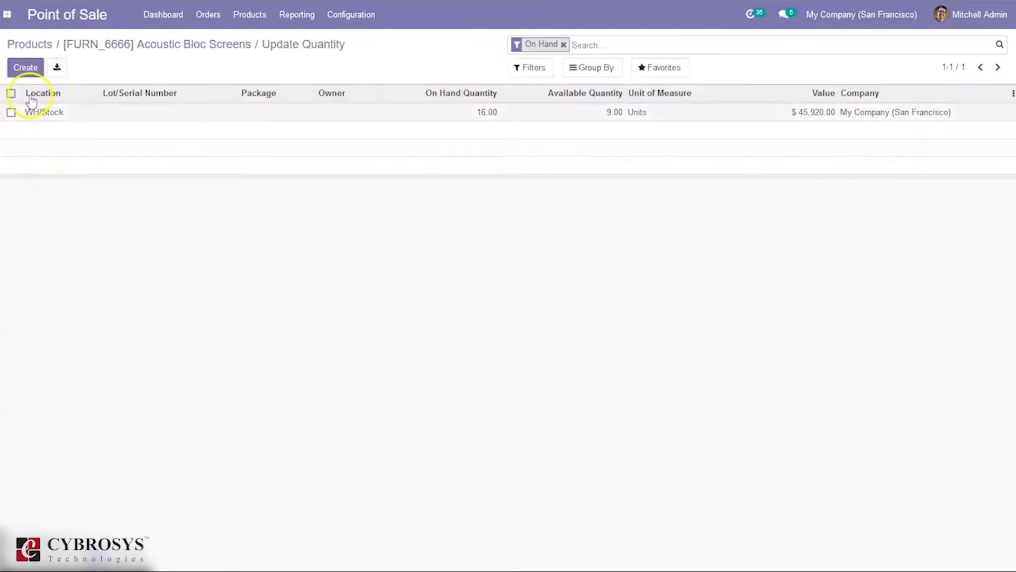
Add a saved WH/Stock quantity line of 20 units under new lot lot89384
click(26, 67)
click(75, 131)
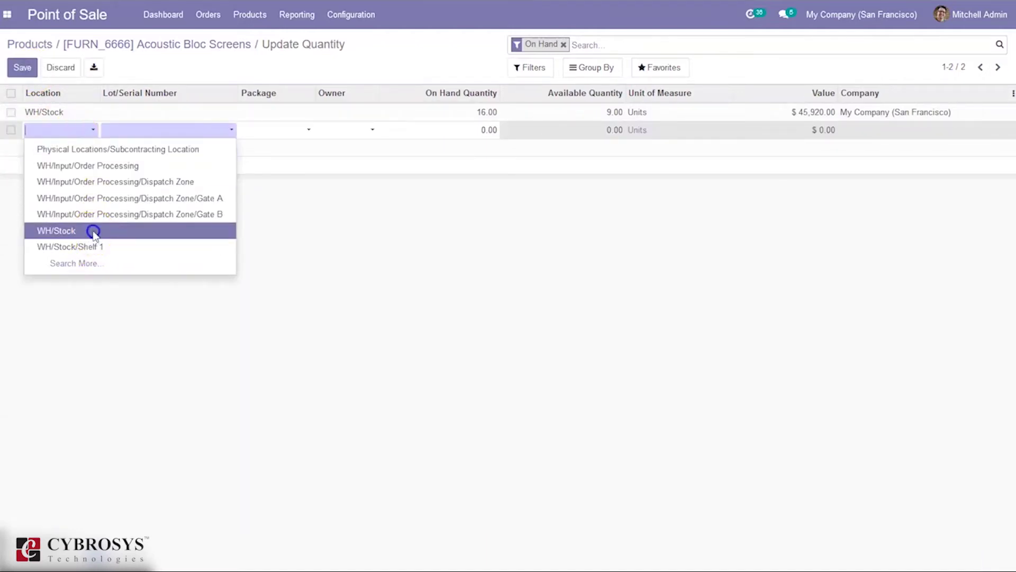
click(93, 232)
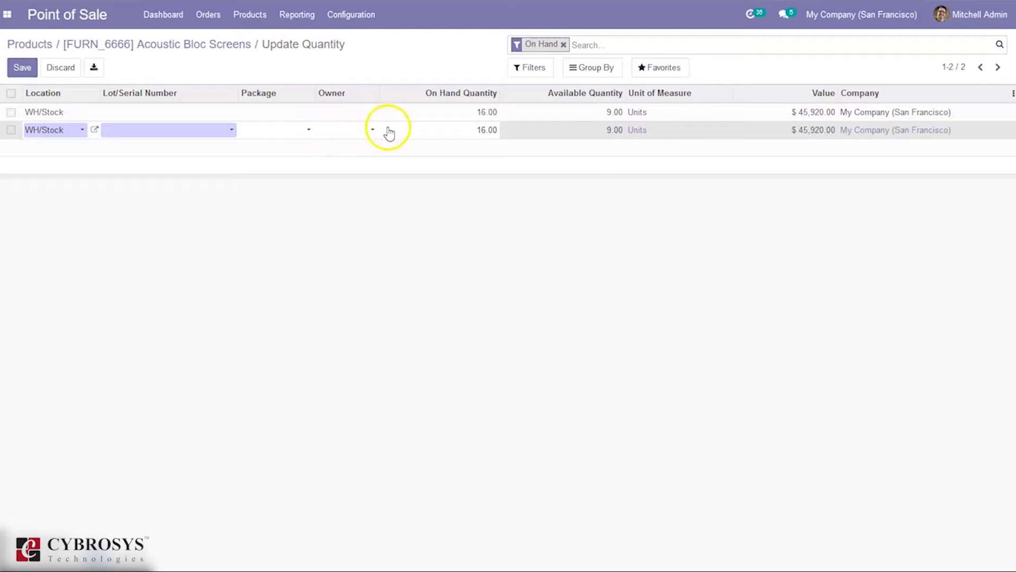
click(484, 132)
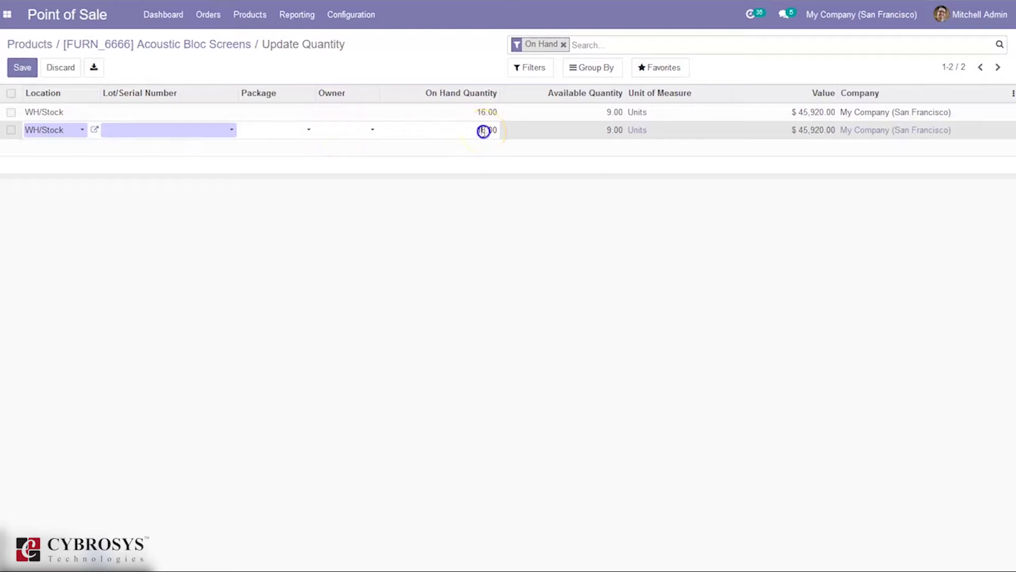
text(20)
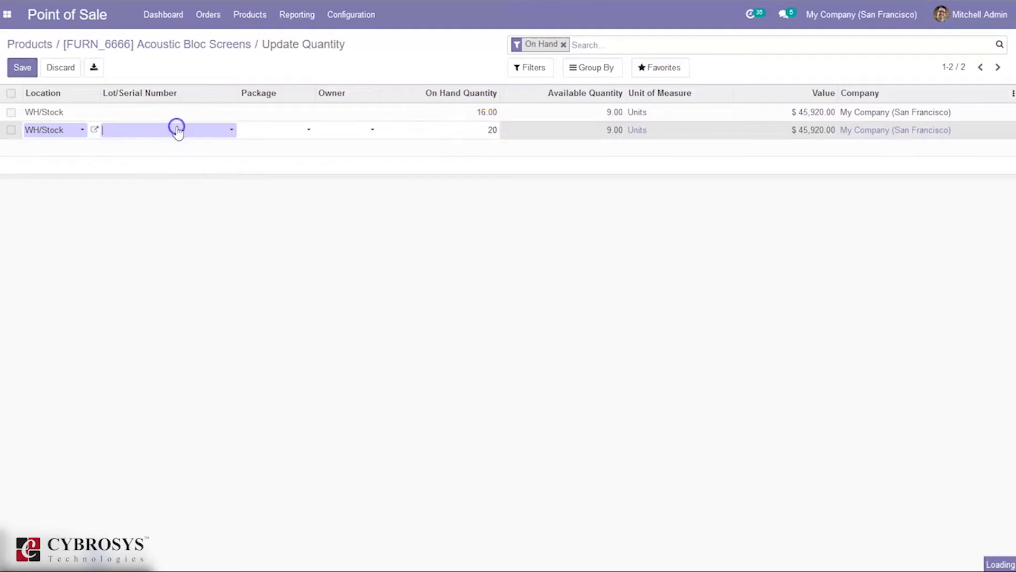
text(lot89384)
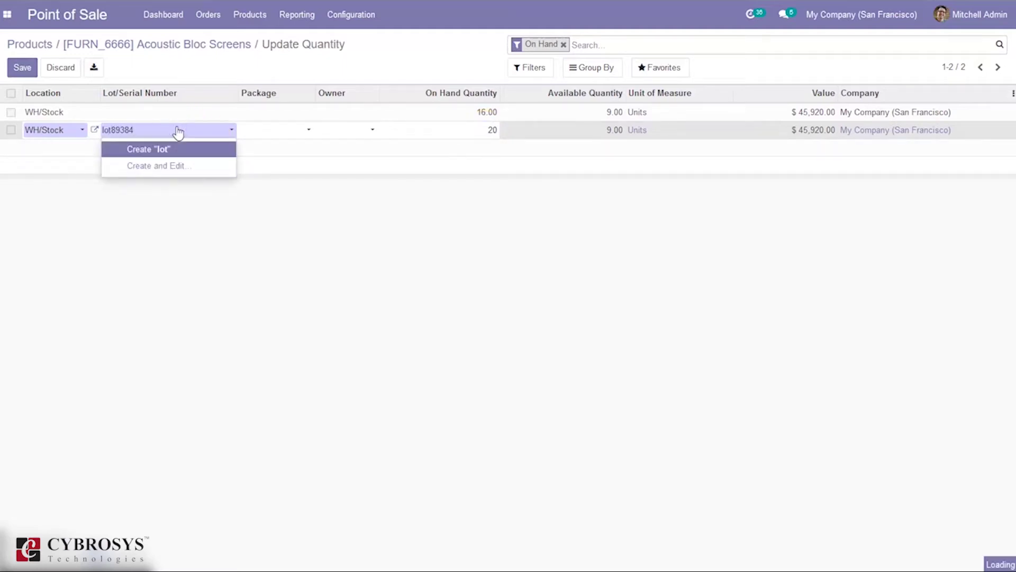
click(207, 153)
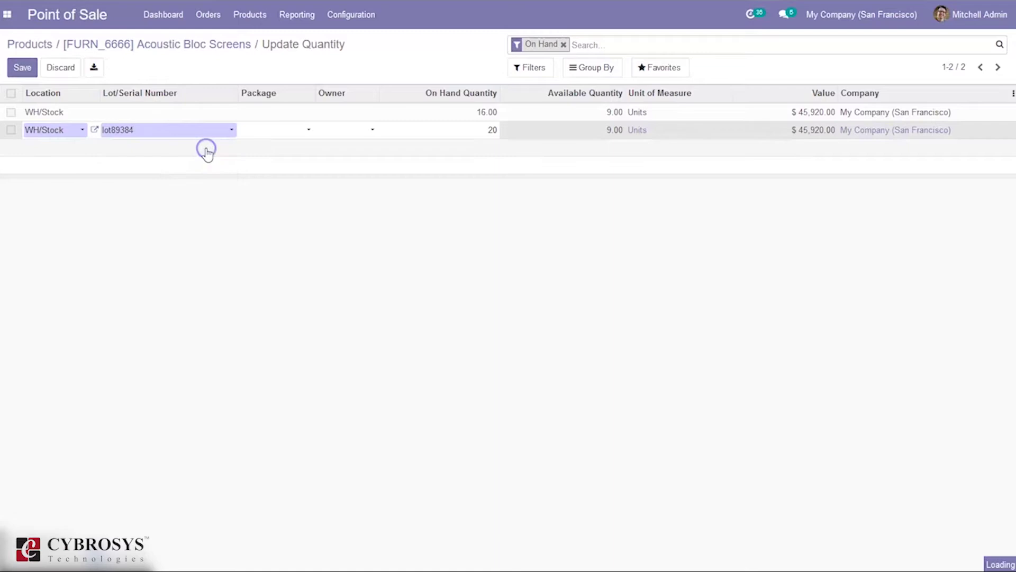
click(27, 69)
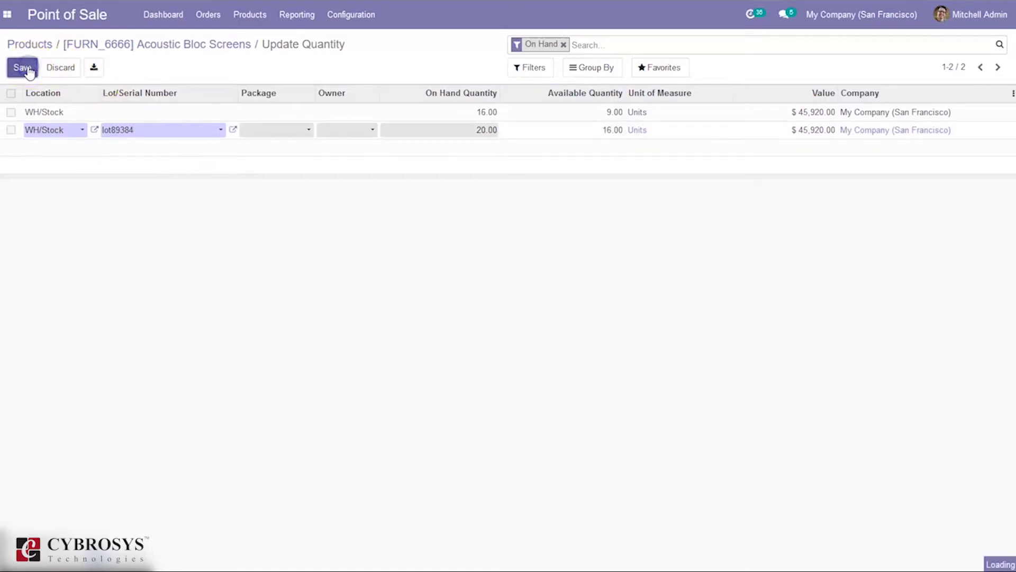
click(142, 44)
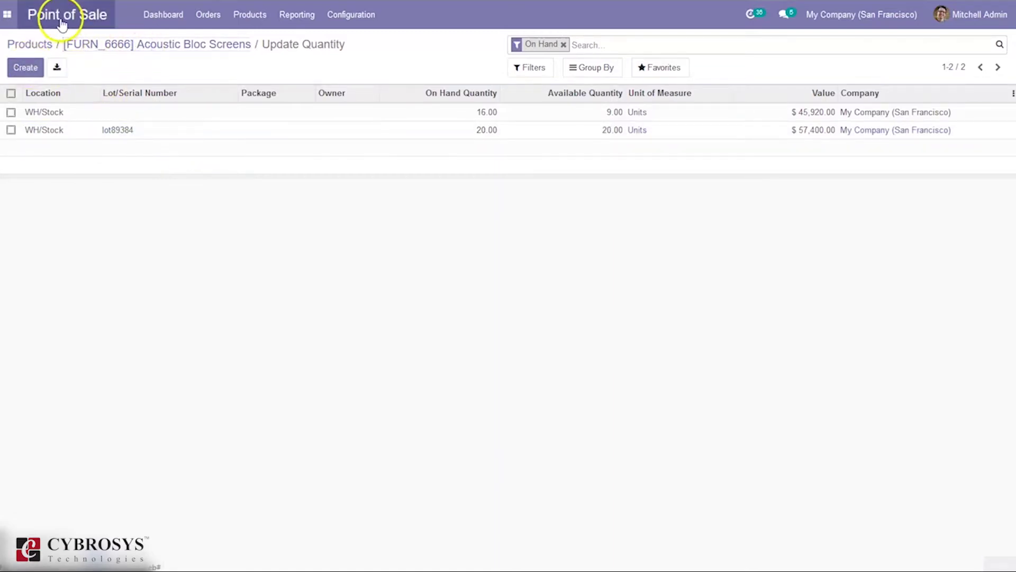
Review the configured points of sale, then resume the Shop session to reach its Main Floor plan
click(168, 11)
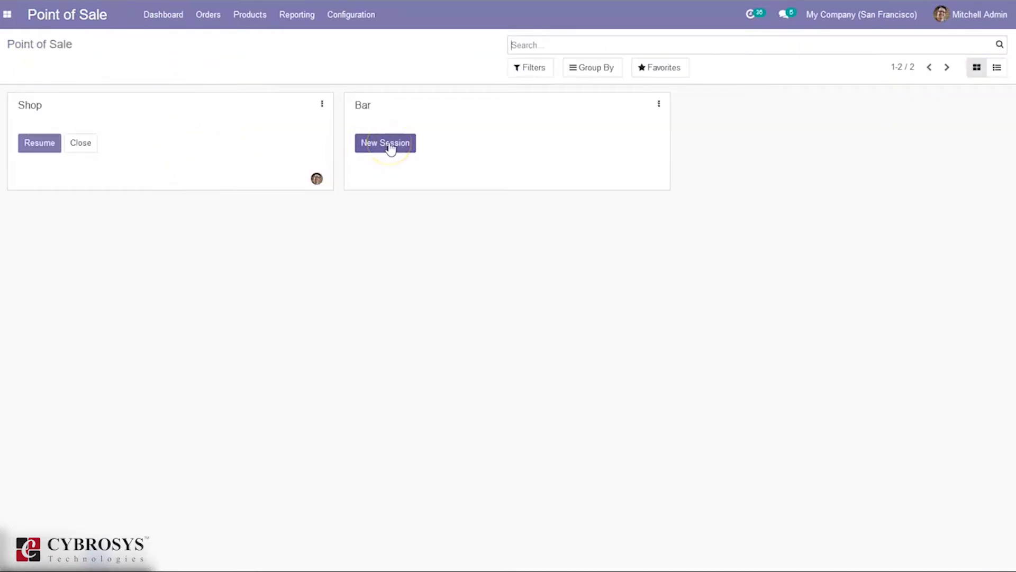
click(351, 13)
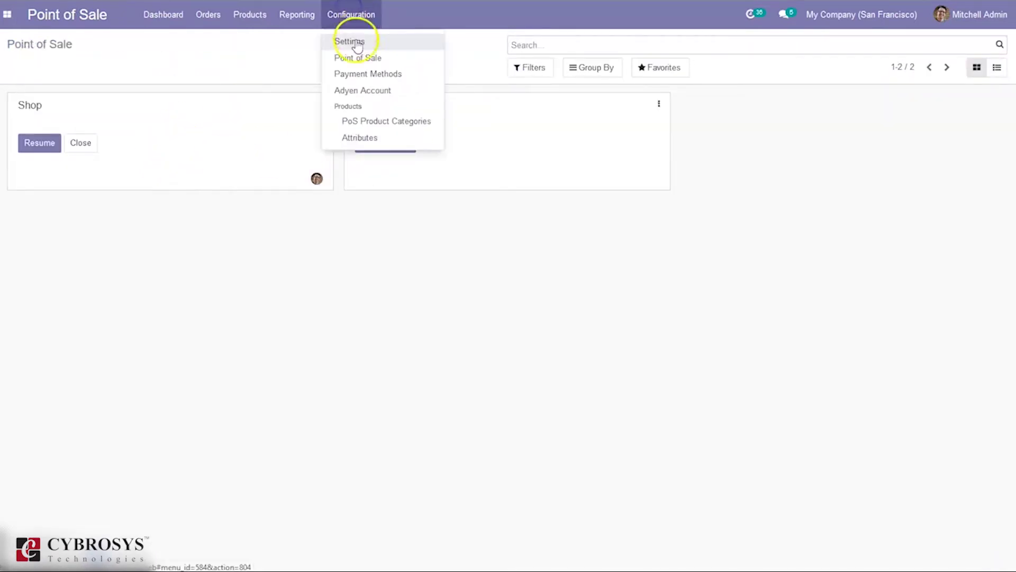
click(357, 58)
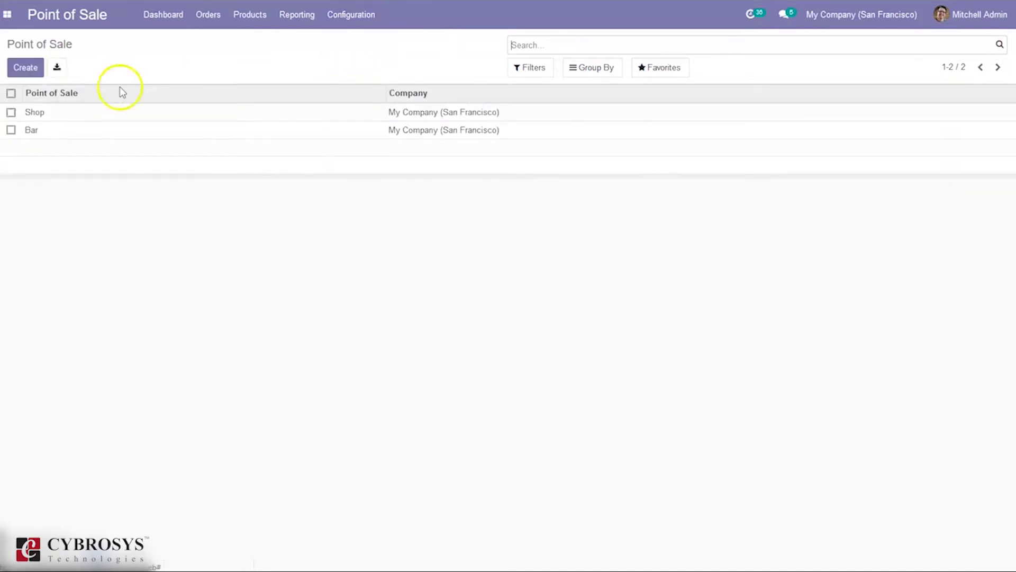
click(176, 14)
click(365, 151)
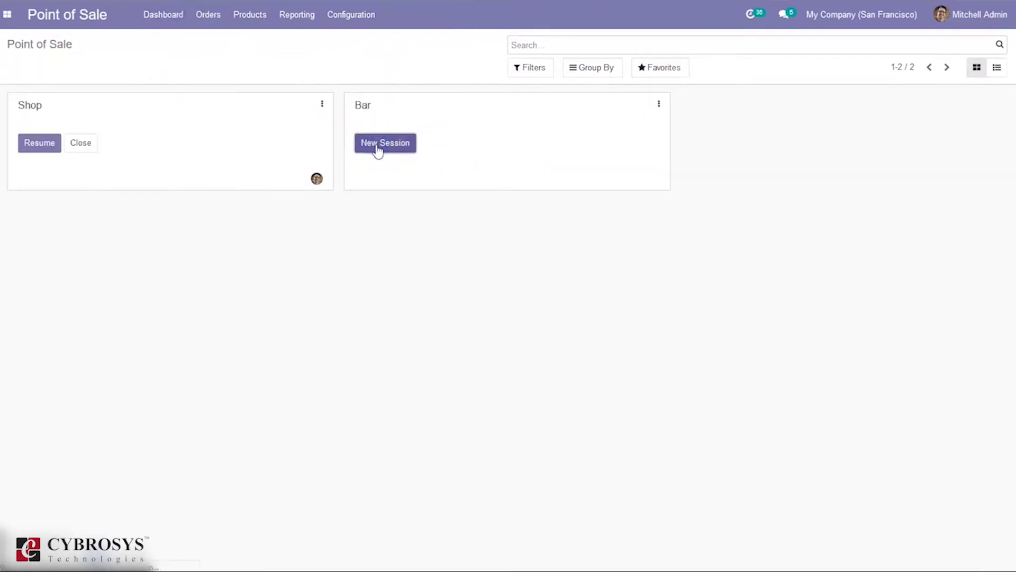
click(47, 139)
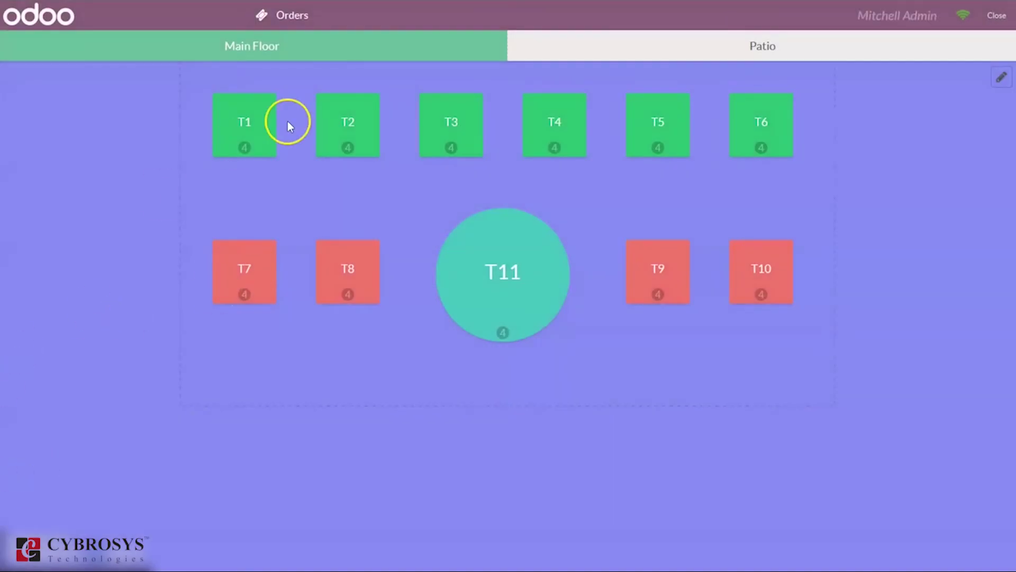
Add one Acoustic Bloc Screens to table T2's order with lot number lot374
click(338, 132)
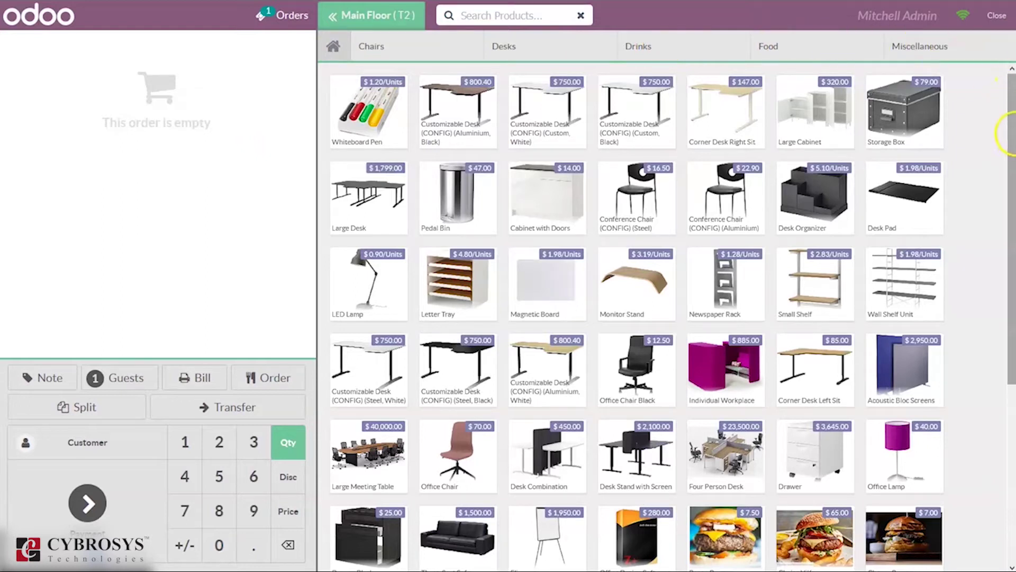
click(921, 370)
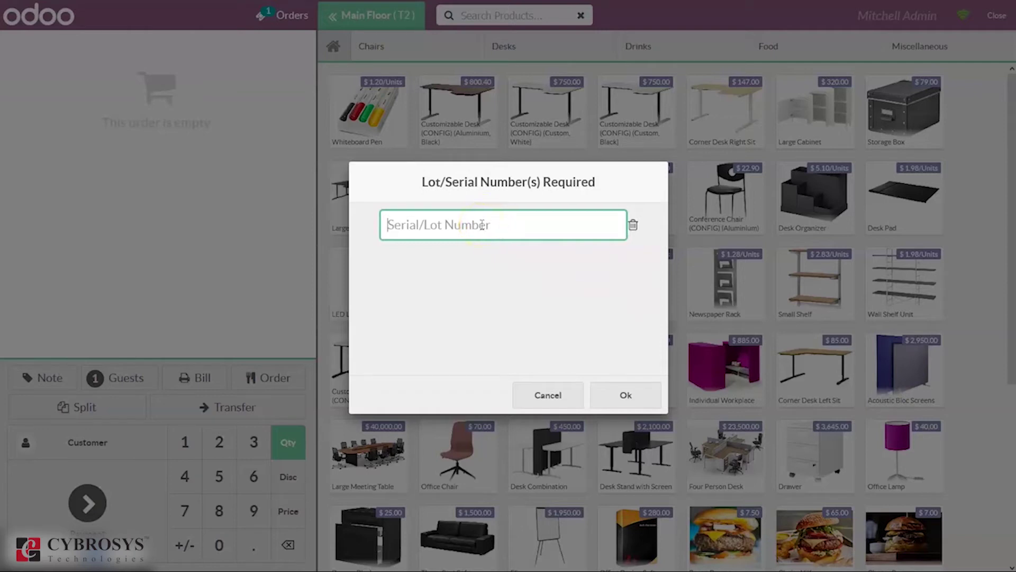
text(lot374)
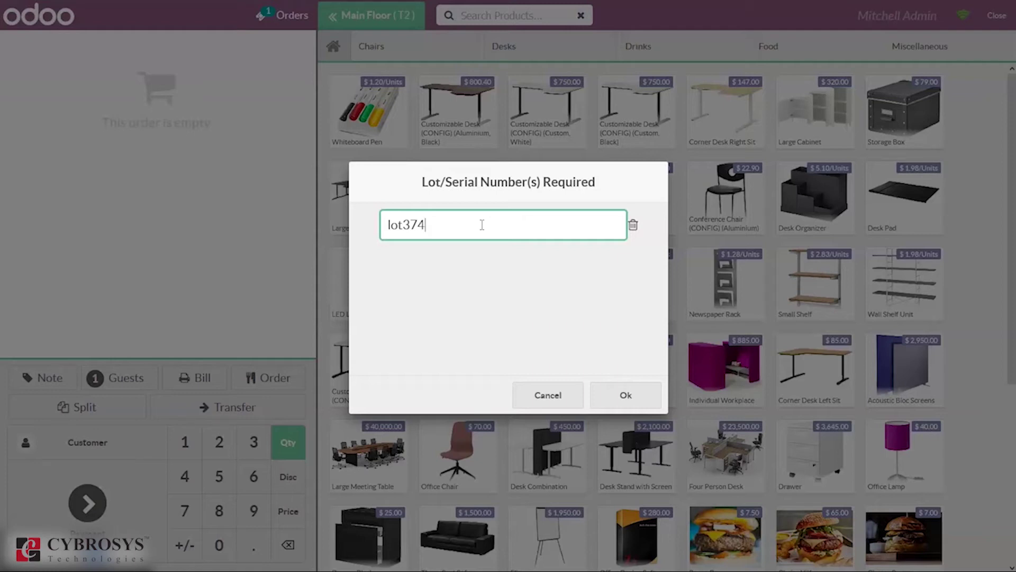
click(625, 393)
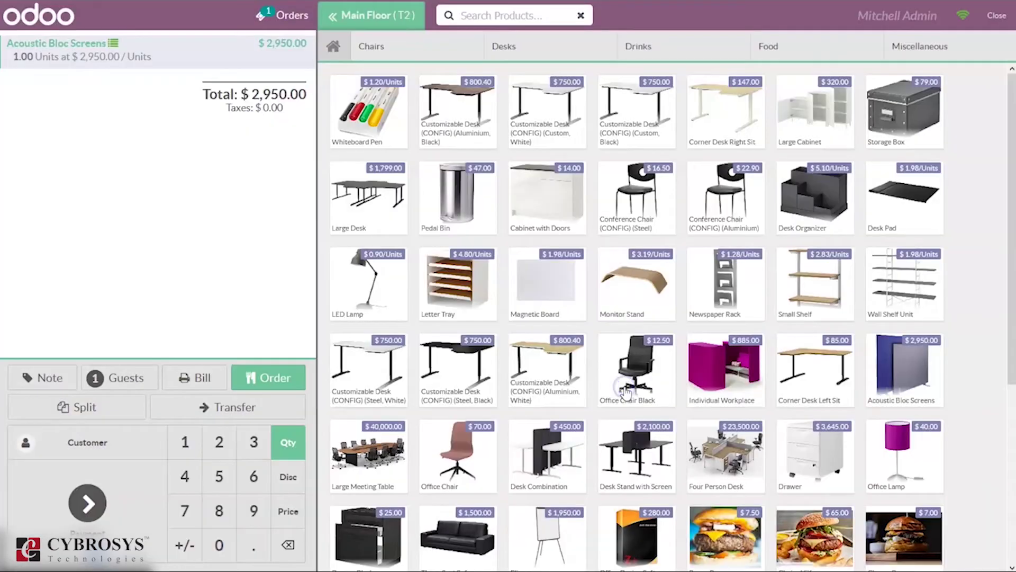
Set the lot374 screens line to quantity 5 and add another screen with lot34234
click(112, 43)
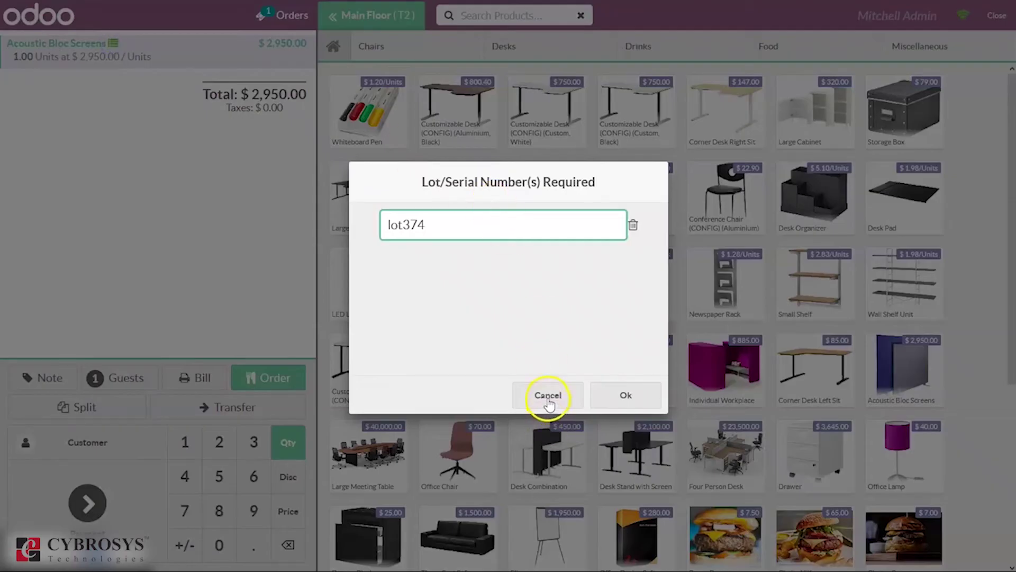
click(547, 397)
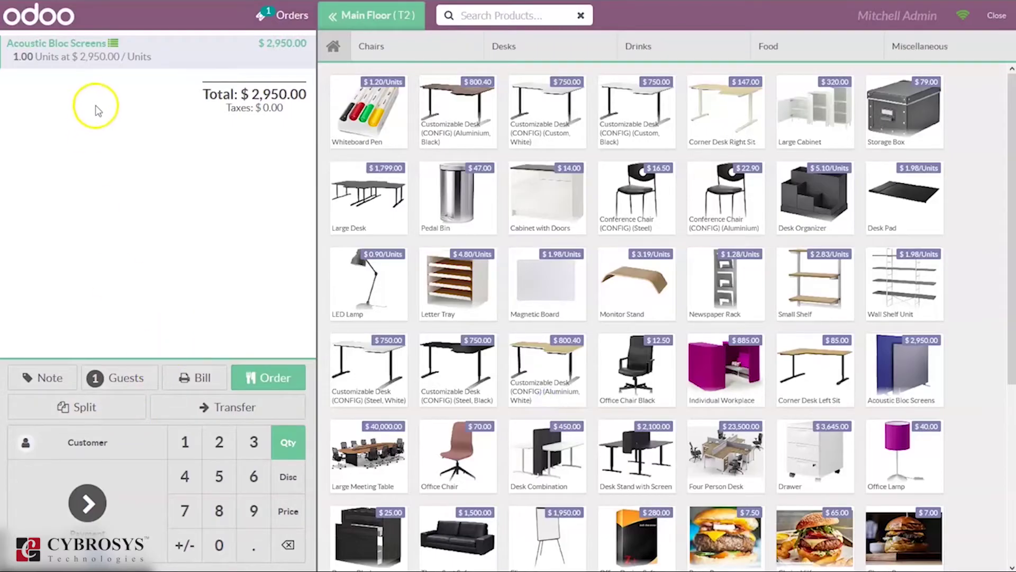
click(218, 475)
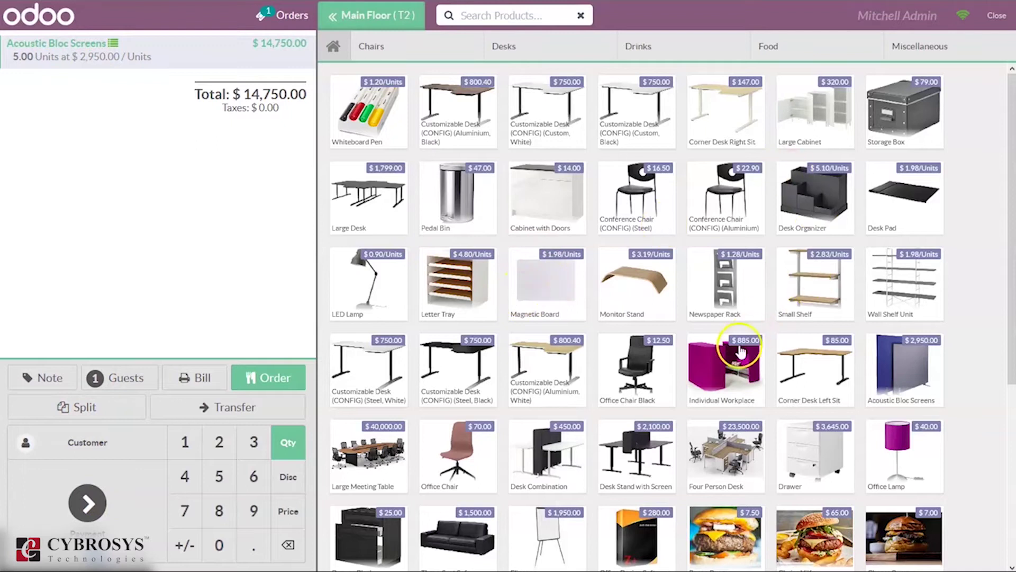
click(919, 365)
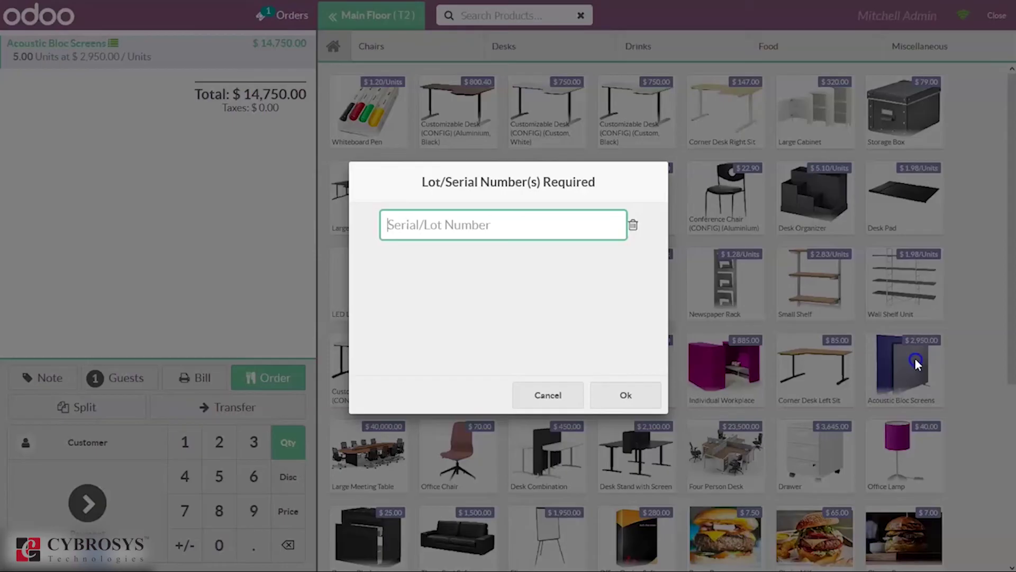
text(lot34234)
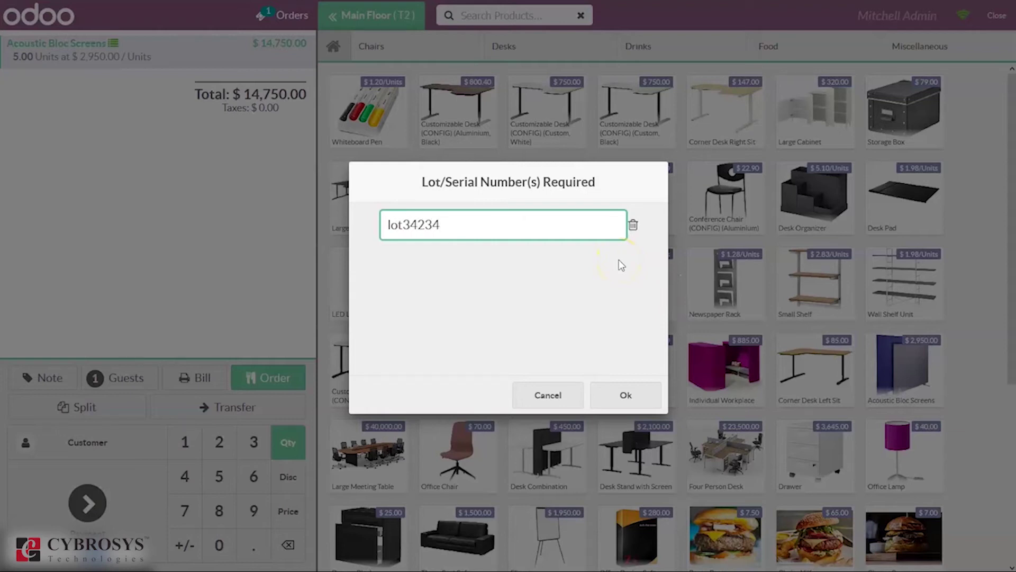
click(625, 396)
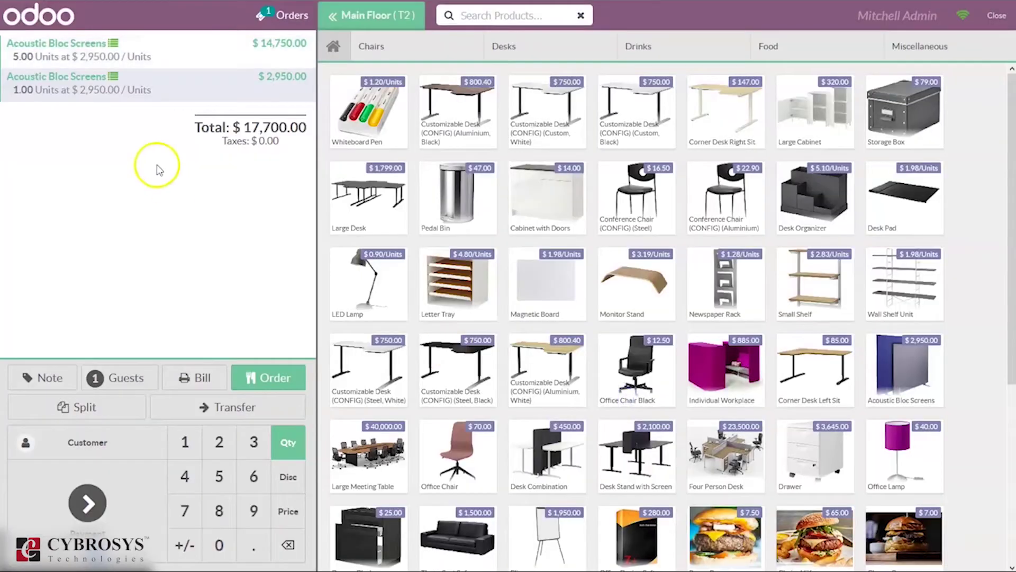
Pay the $17,700.00 order total in cash
click(88, 503)
click(260, 102)
click(767, 49)
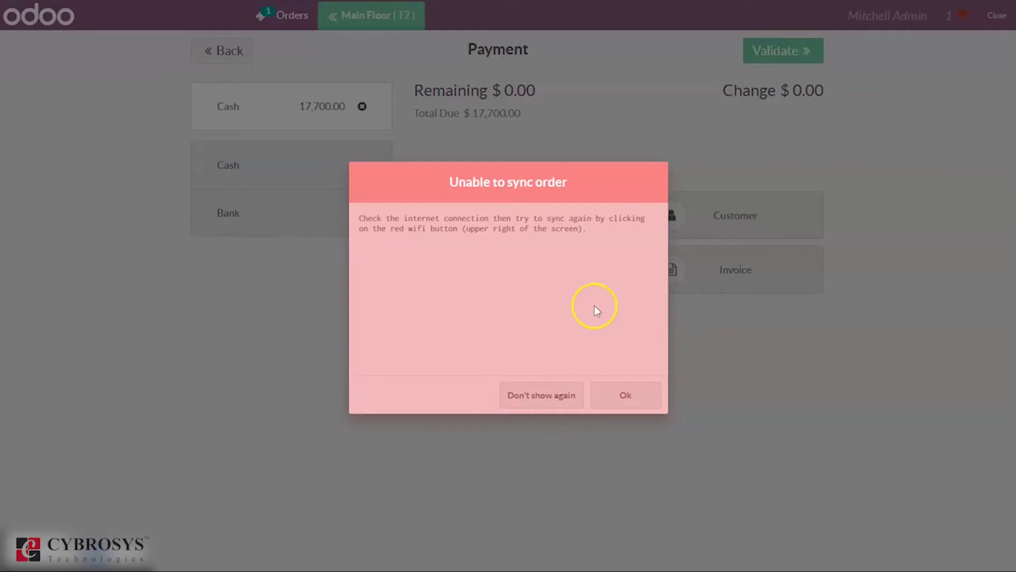
Dismiss the sync error and reconnect the computer to Wi-Fi
click(614, 394)
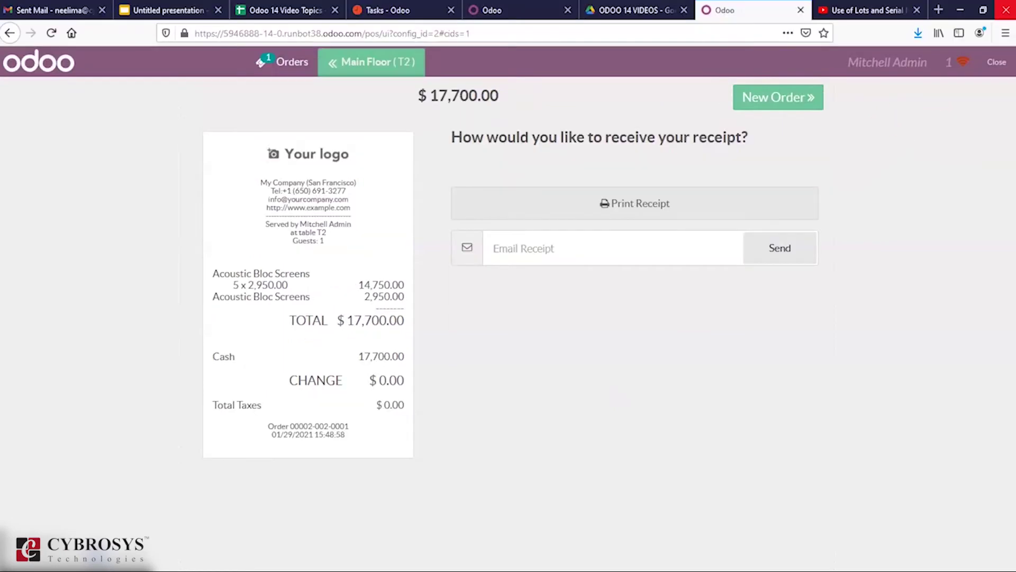
click(1010, 34)
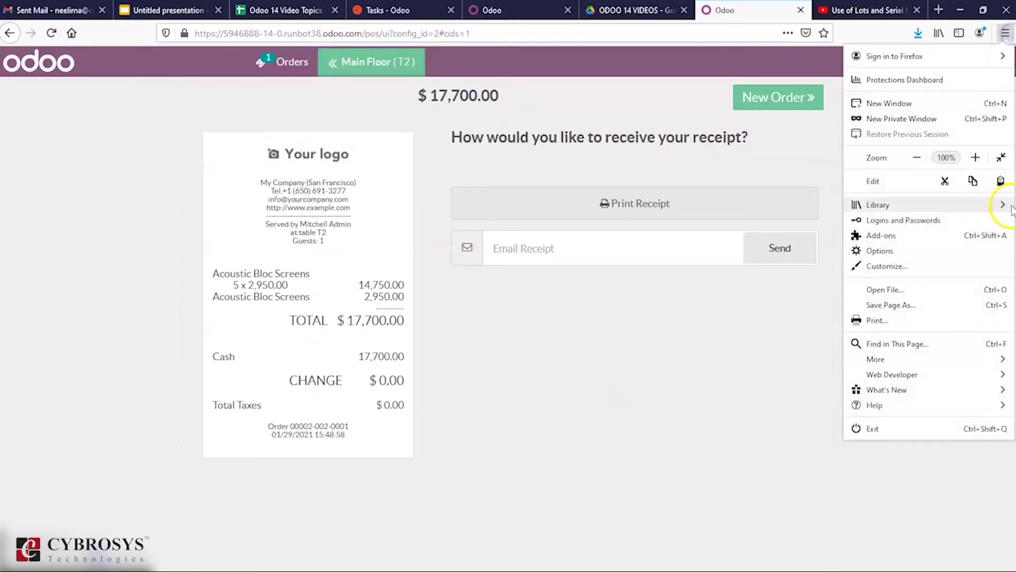
click(1004, 156)
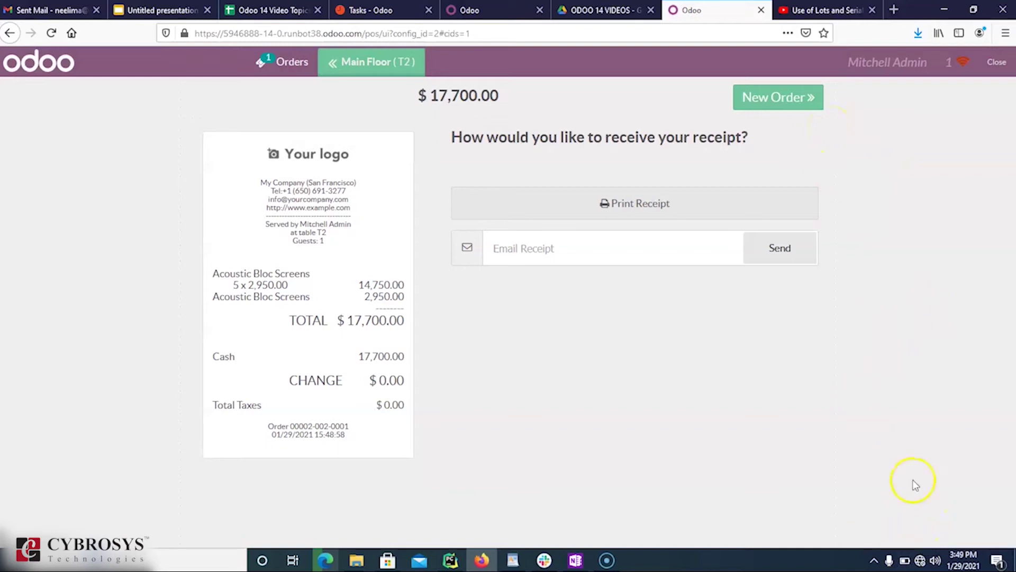
click(919, 562)
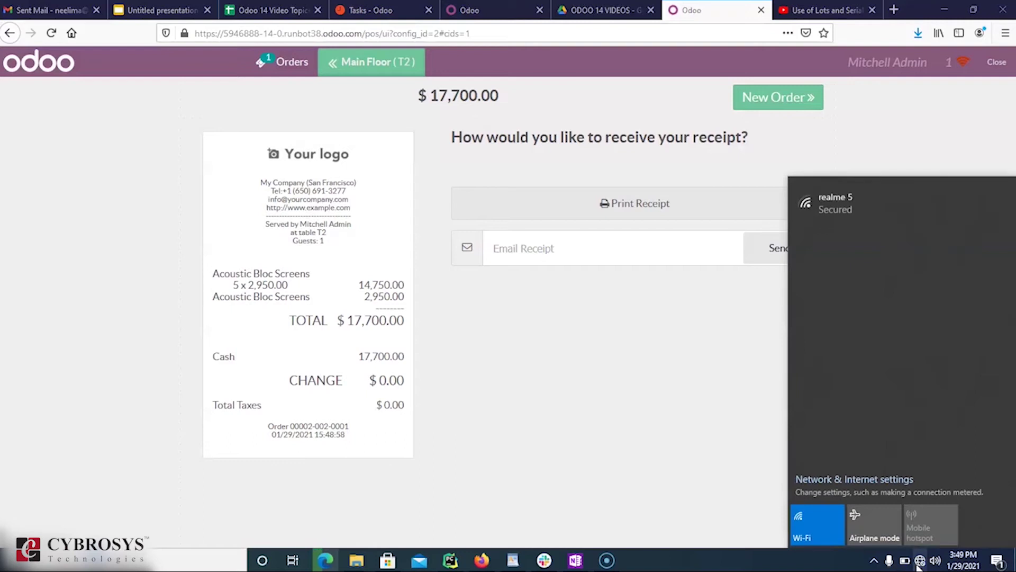
click(914, 202)
click(961, 258)
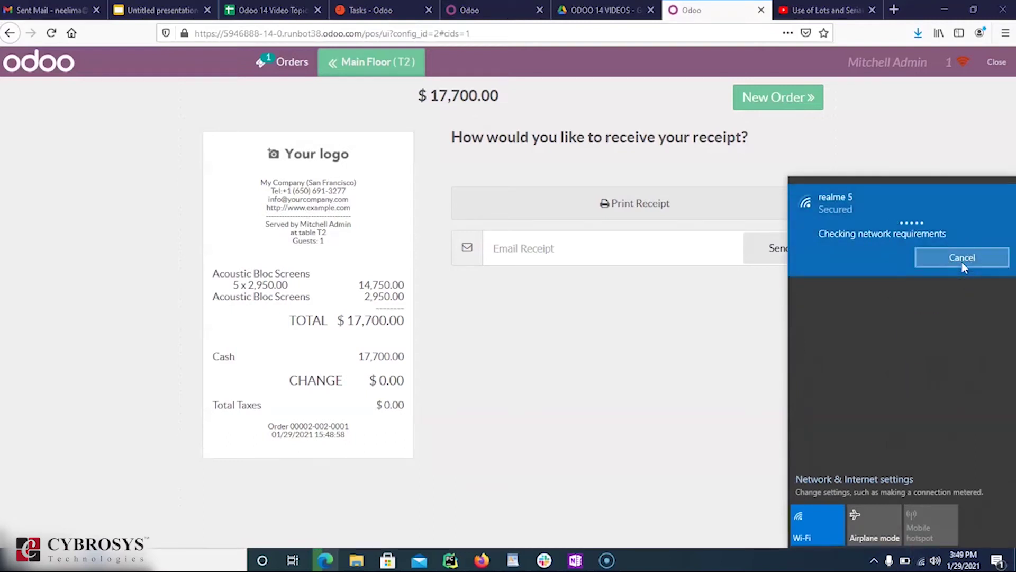
click(898, 132)
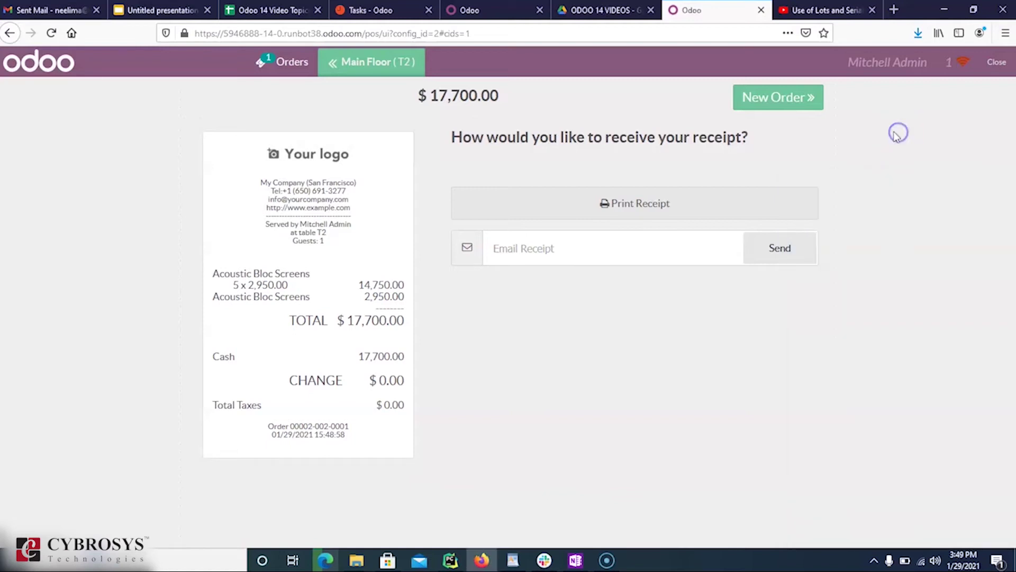
Start a new empty order on table T2 and view the orders list
click(792, 105)
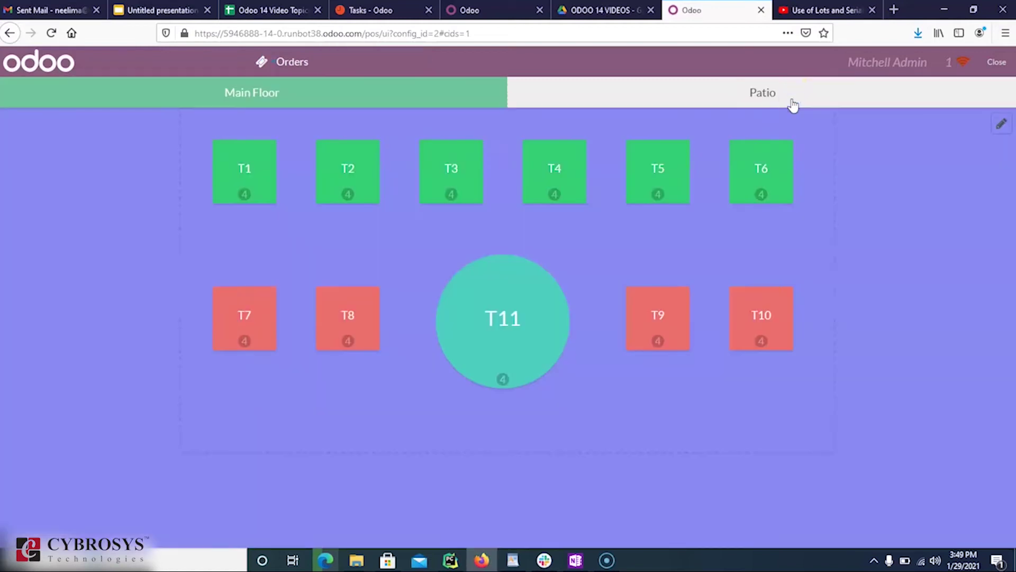
click(347, 168)
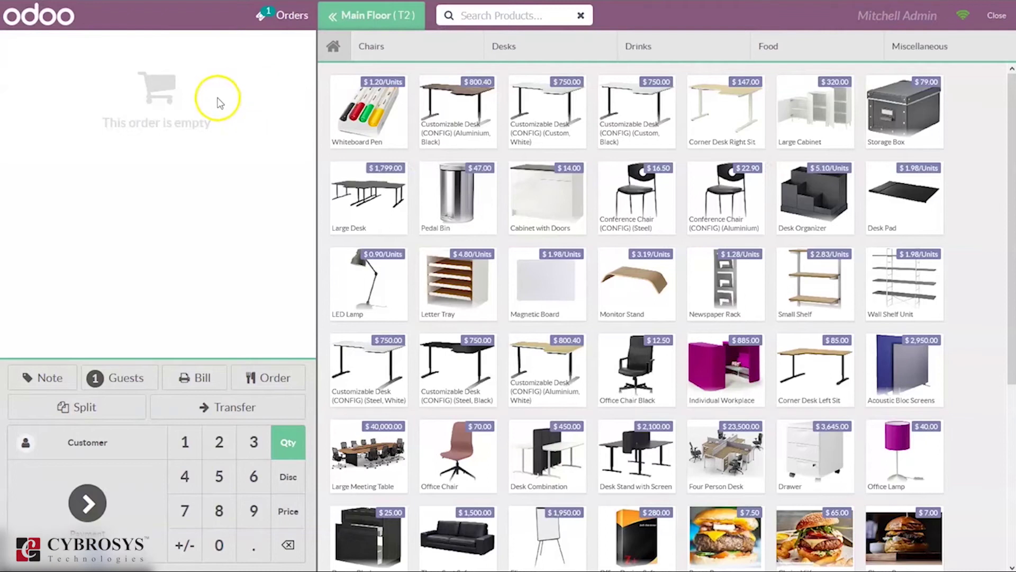
click(274, 18)
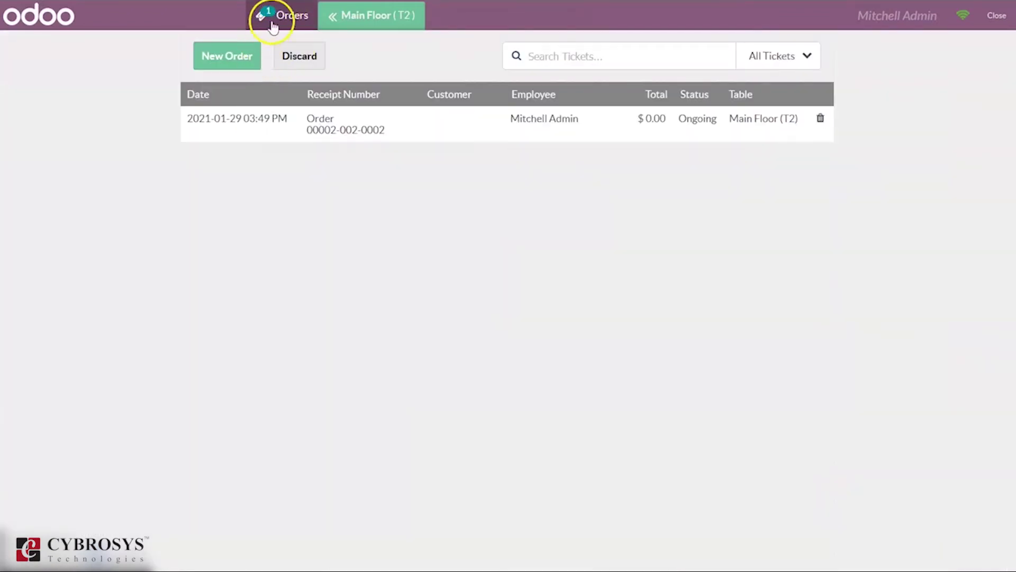
Select the ongoing T2 order and close the POS screen
click(273, 112)
click(995, 17)
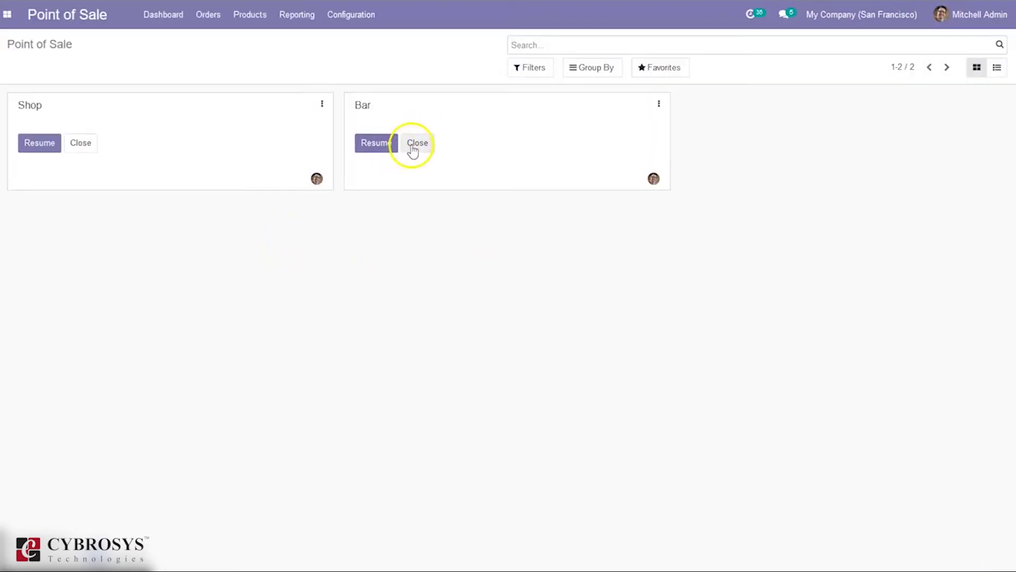
Open paid order Bar/0001 from session POS/00002's orders list
click(413, 152)
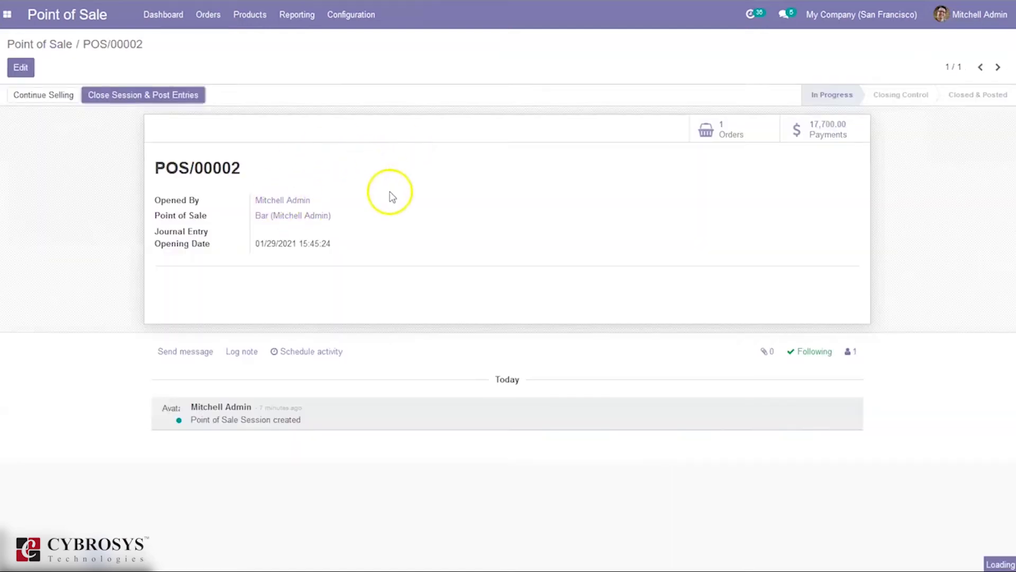
click(734, 132)
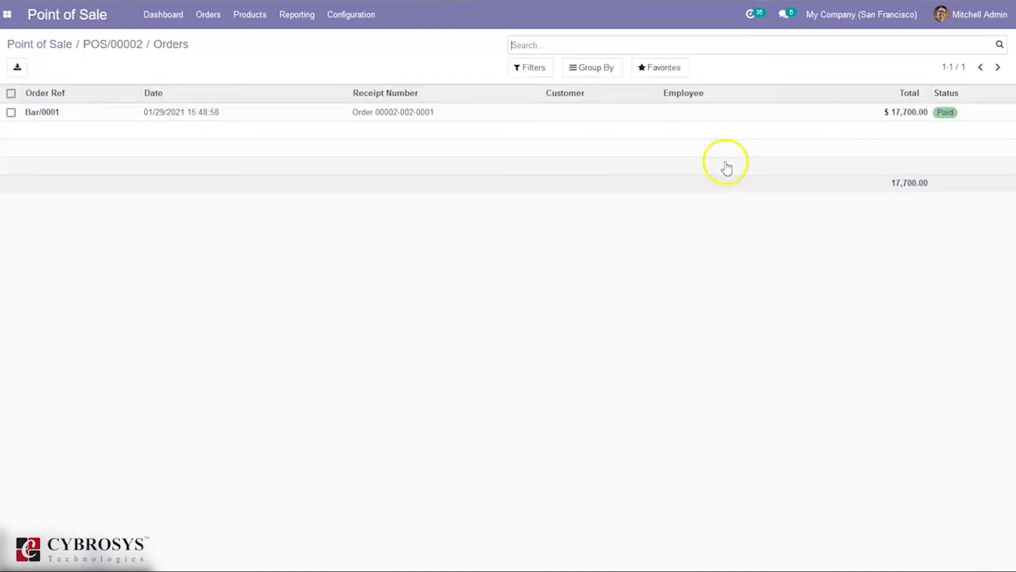
click(437, 117)
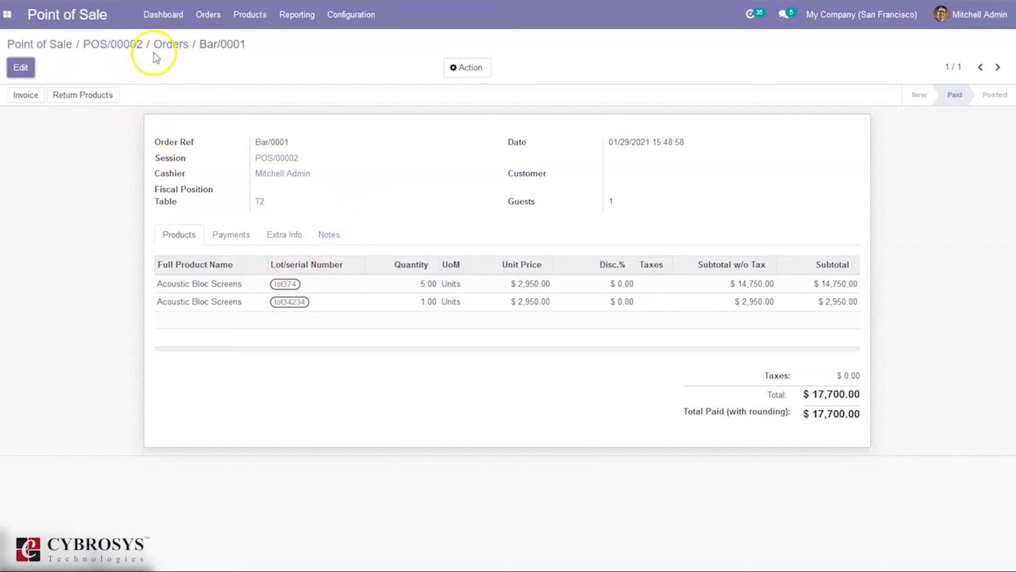
Set Acoustic Bloc Screens' tracking to By Unique Serial Number, accept the warning, and save
click(253, 21)
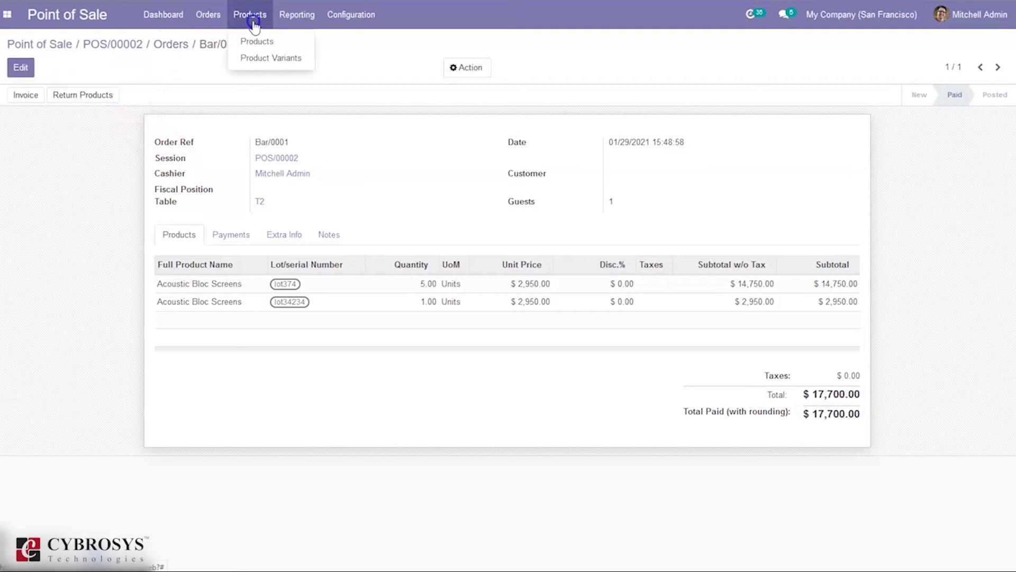
click(257, 40)
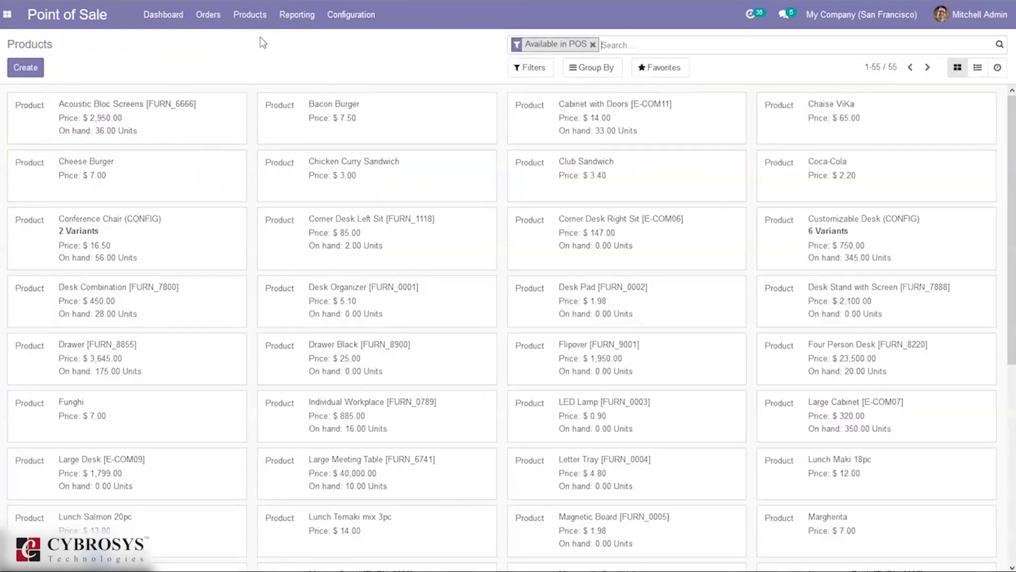
click(168, 121)
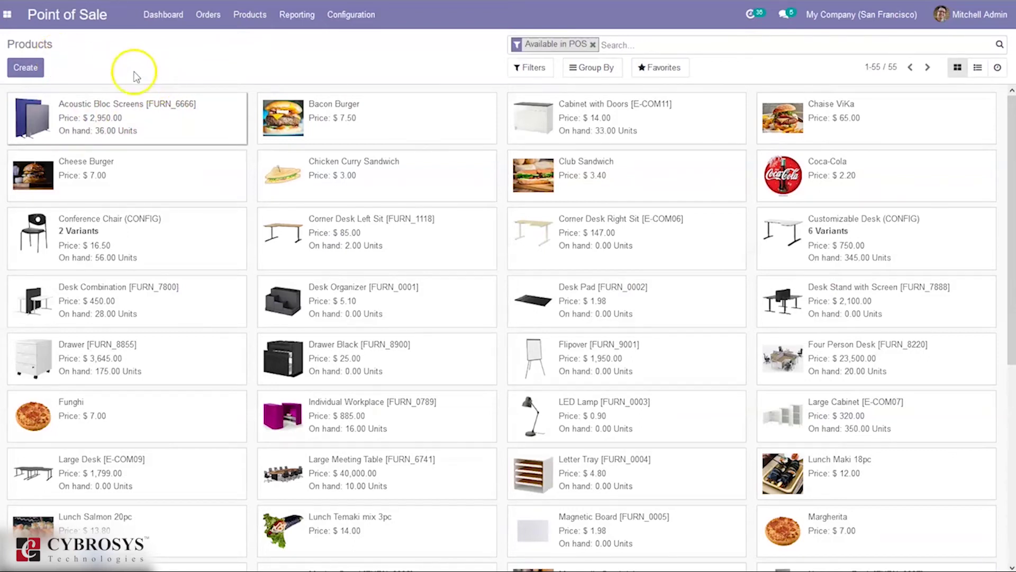
click(20, 67)
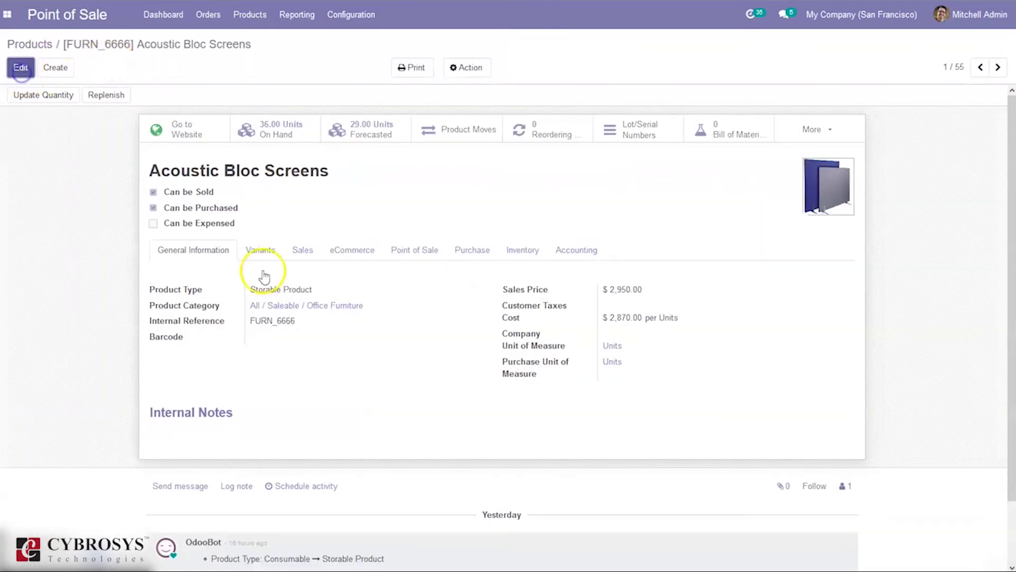
click(522, 266)
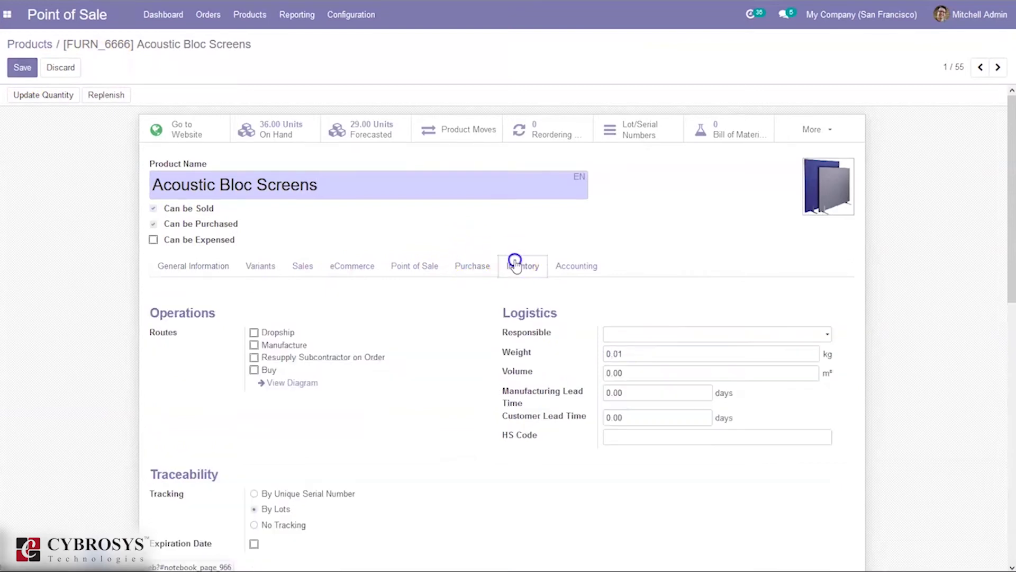
click(294, 493)
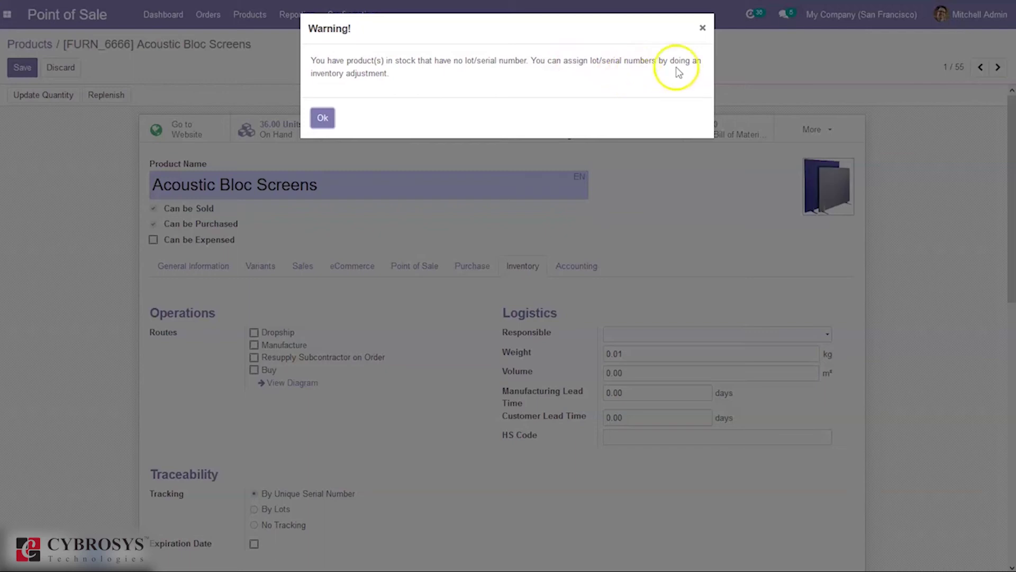
click(326, 118)
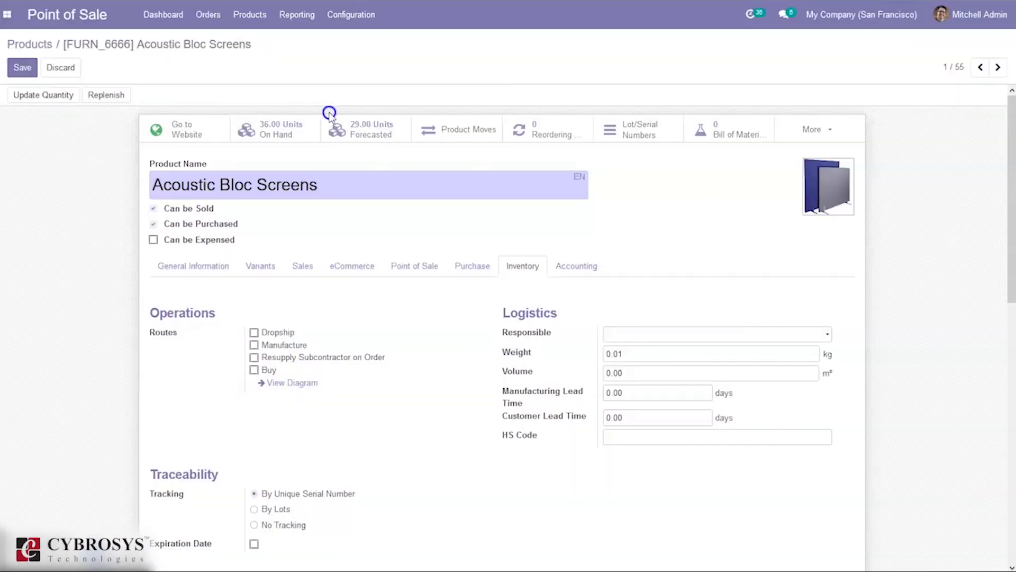
click(19, 72)
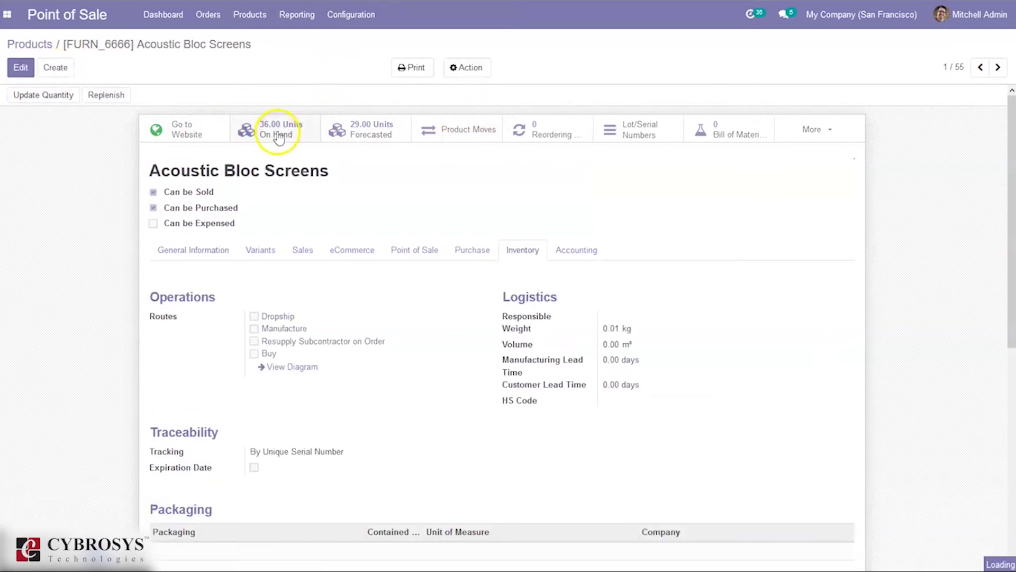
Review Acoustic Bloc Screens' on-hand stock by lot, then return to the Point of Sale dashboard
click(49, 100)
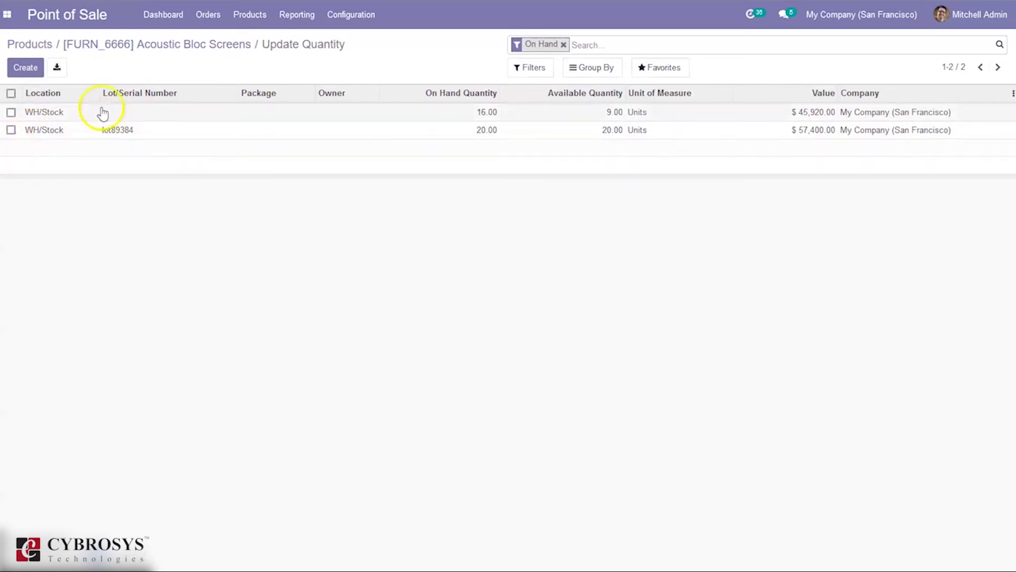
click(152, 24)
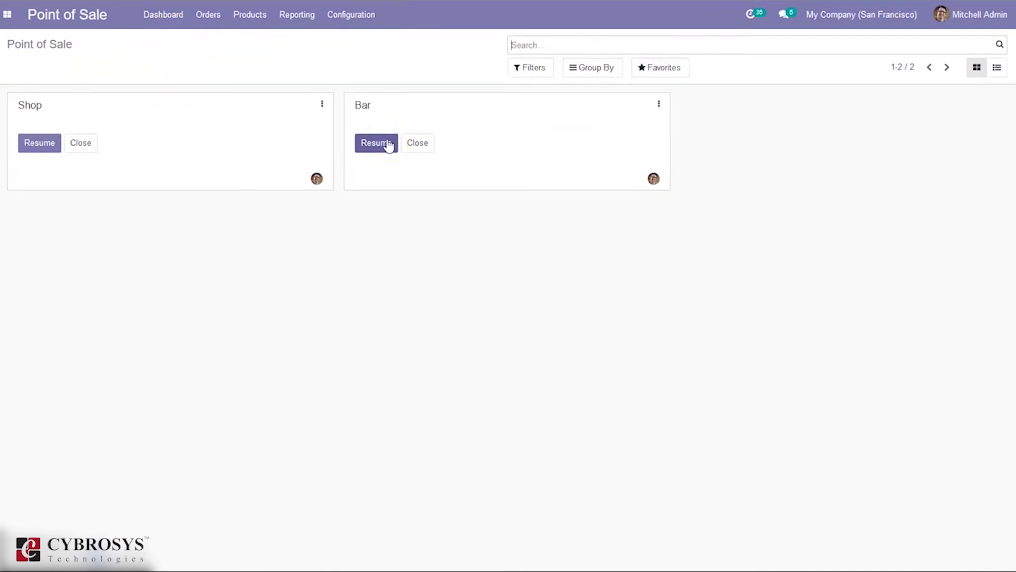
Resume the Bar session, open table T3's order, show all products and add Acoustic Bloc Screens
click(389, 145)
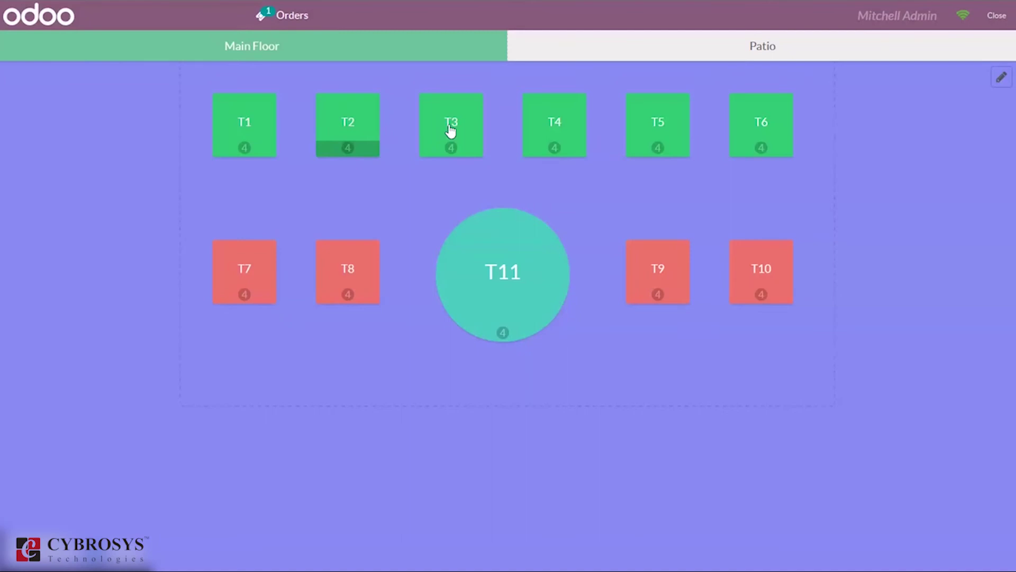
click(451, 130)
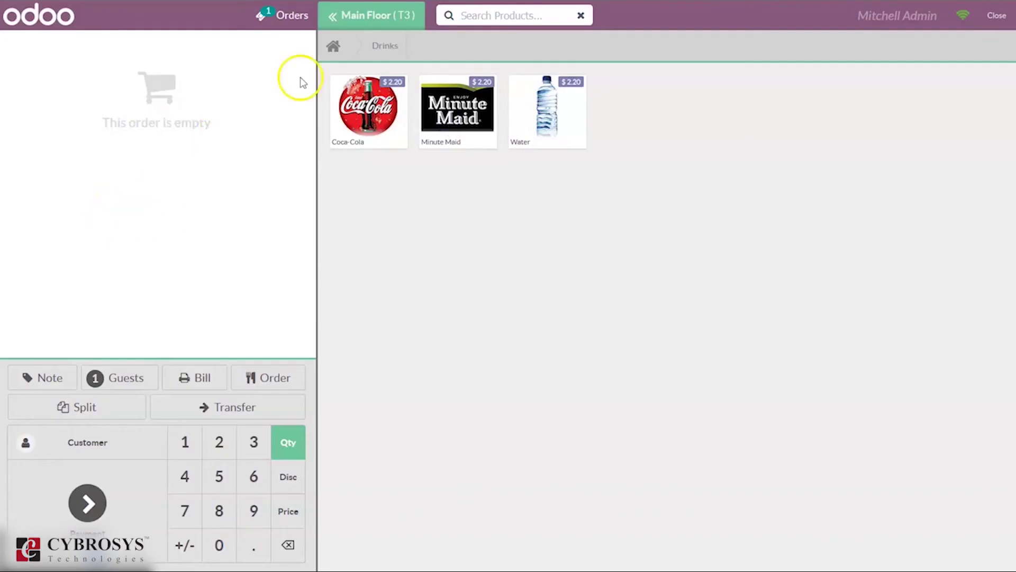
click(334, 47)
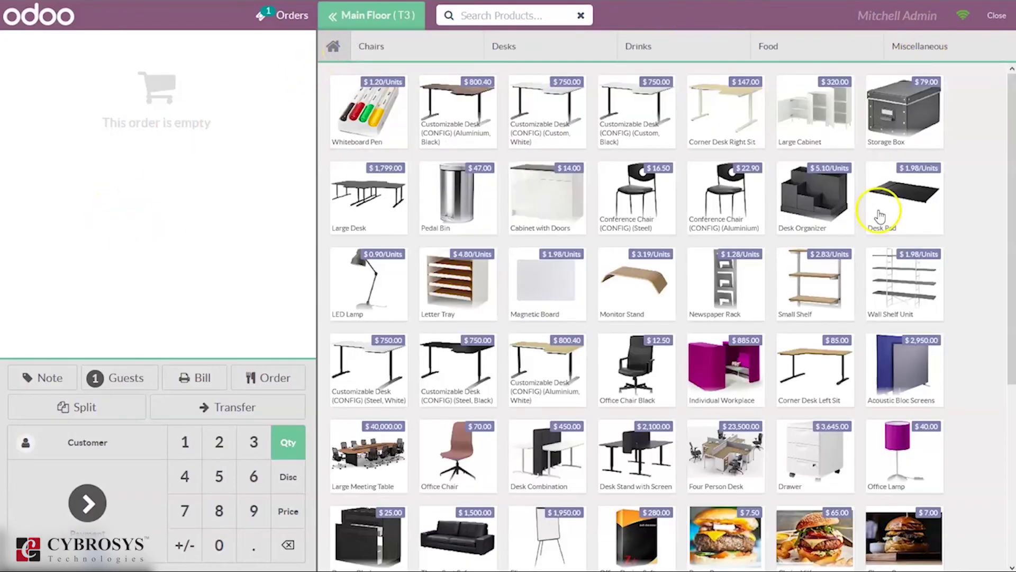
click(895, 371)
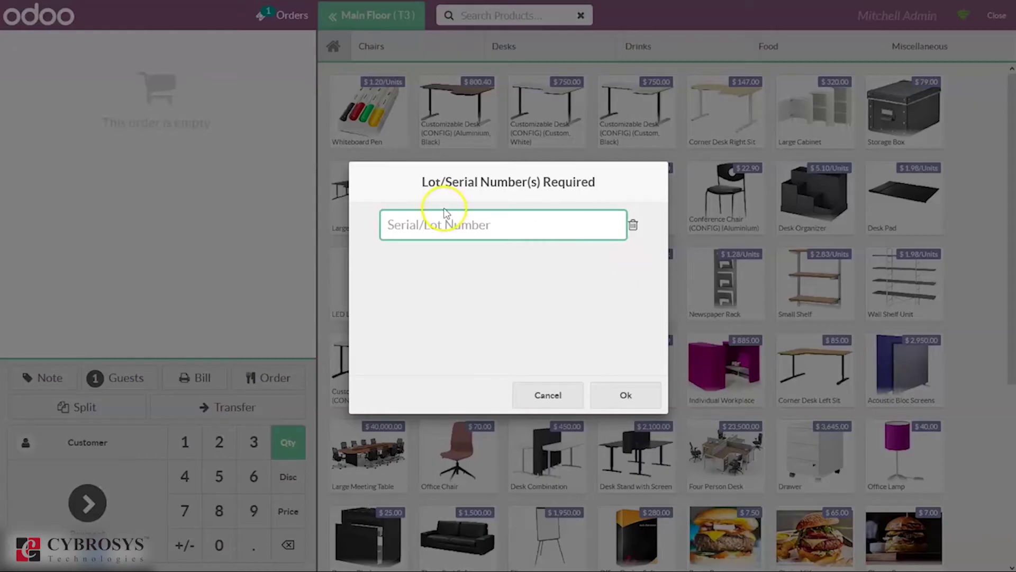
Enter the first unit's serial number and set the Acoustic Bloc Screens line quantity to 5
text(Ser1213)
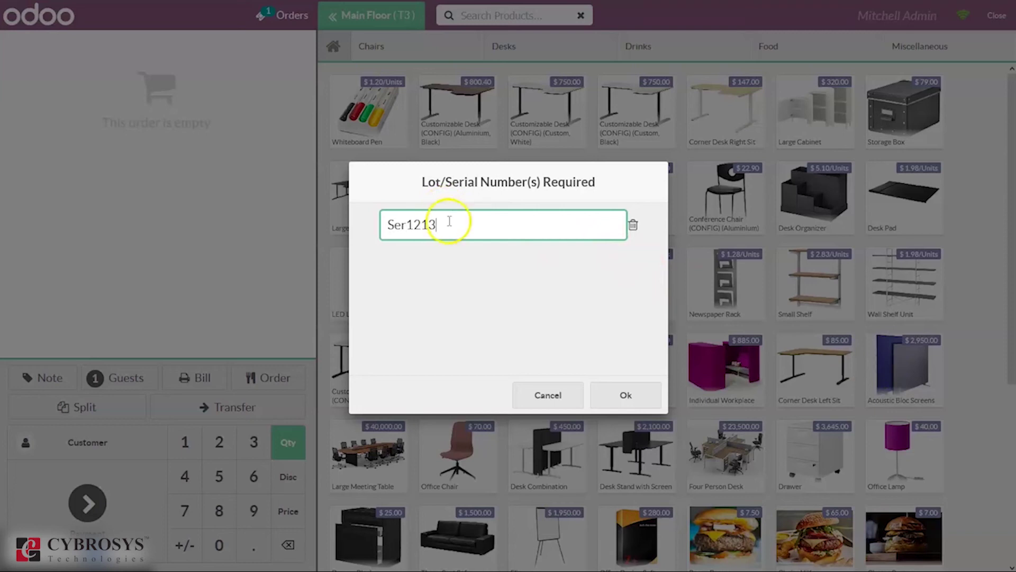
click(615, 398)
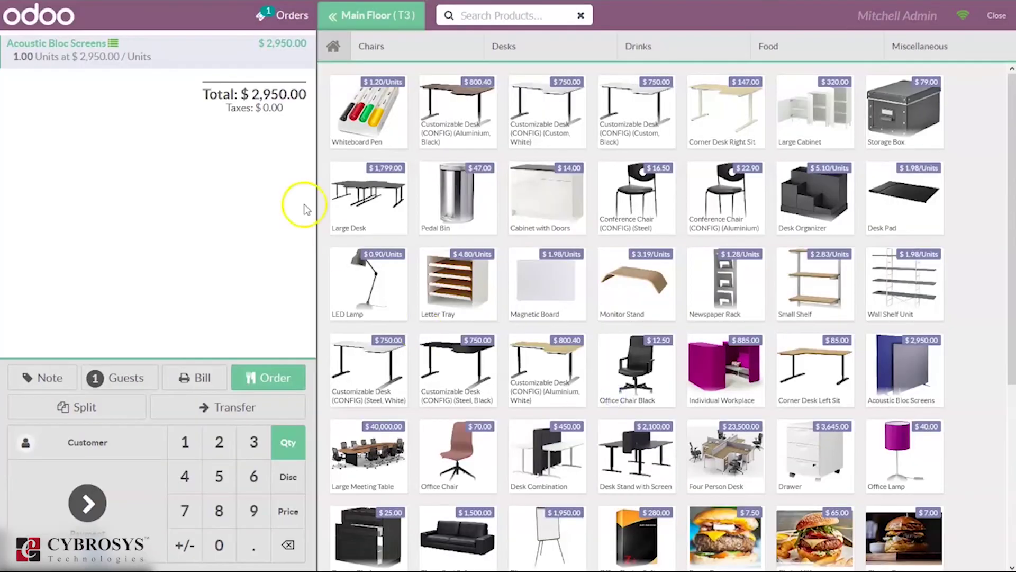
click(225, 473)
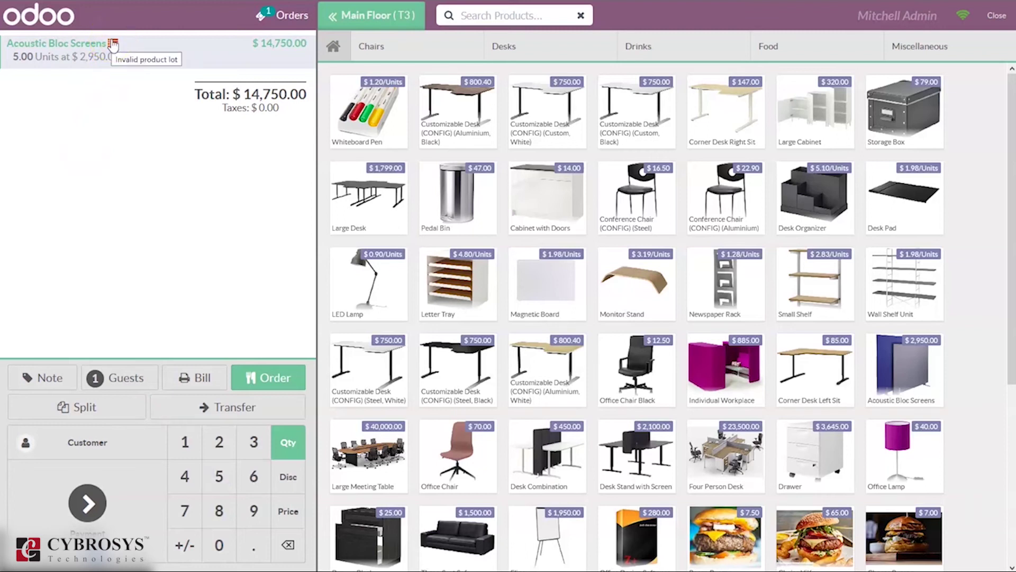
Fill in serial numbers for all five units on the order line and confirm
click(113, 46)
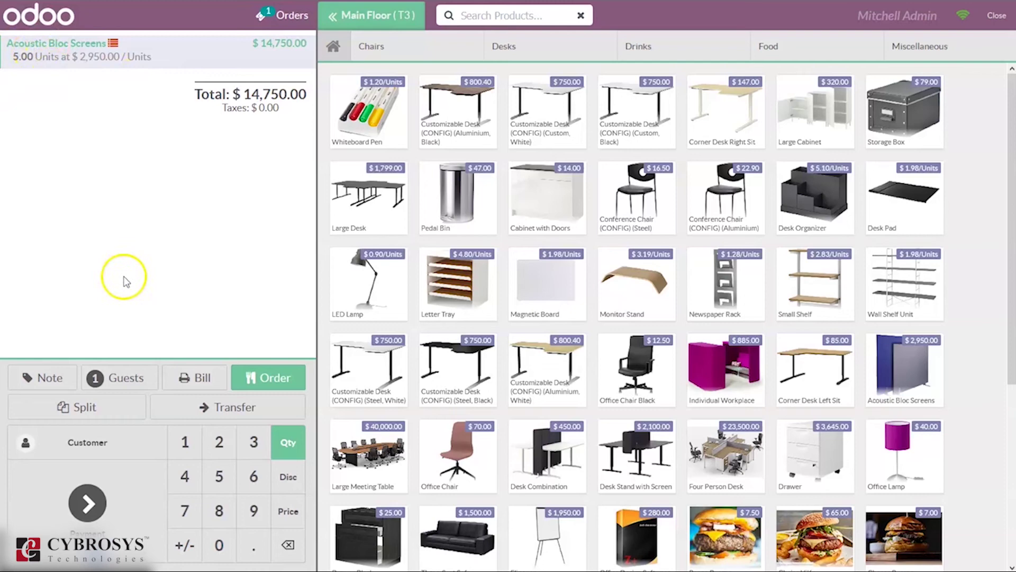
click(112, 43)
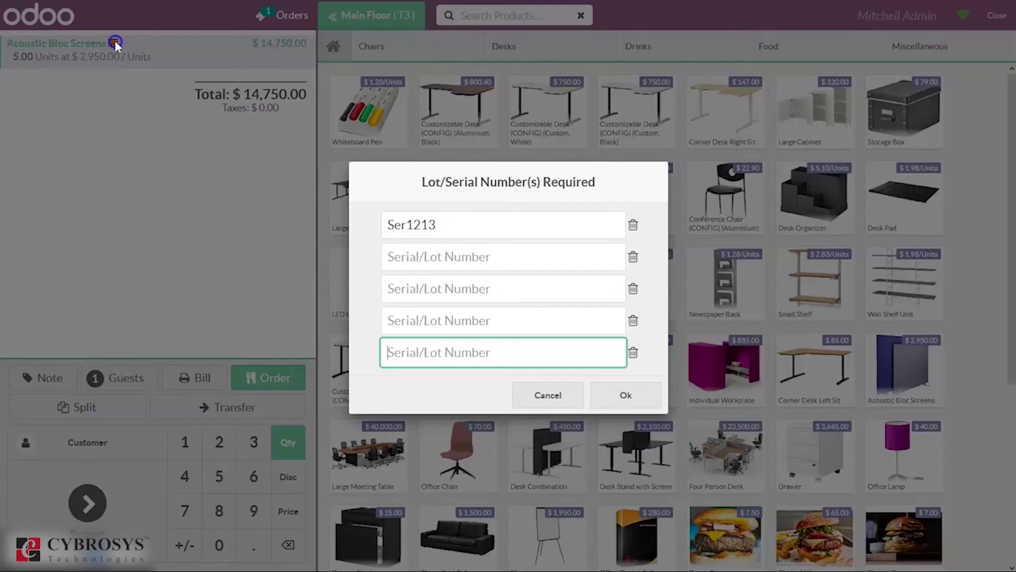
click(465, 257)
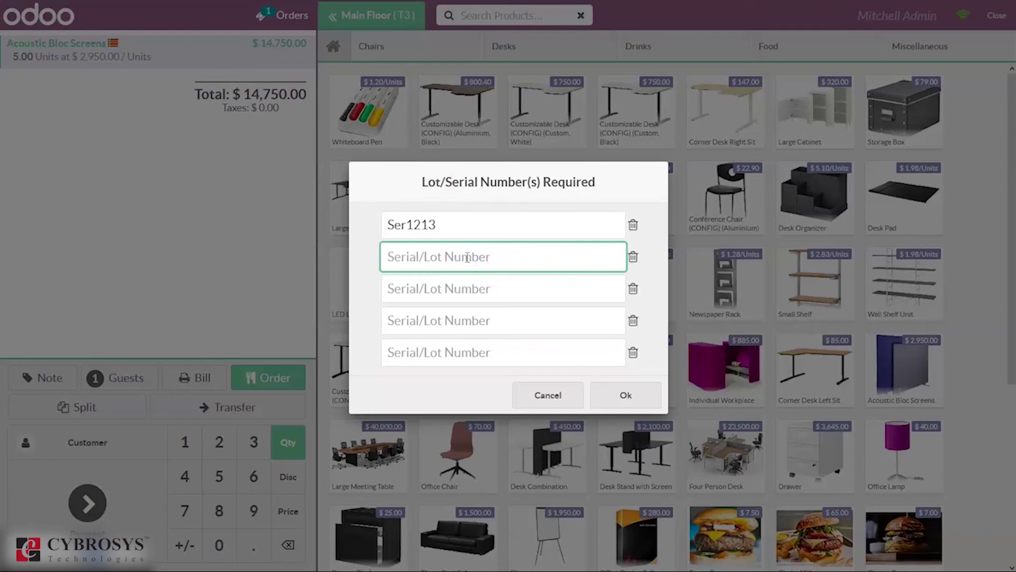
text(Ser23)
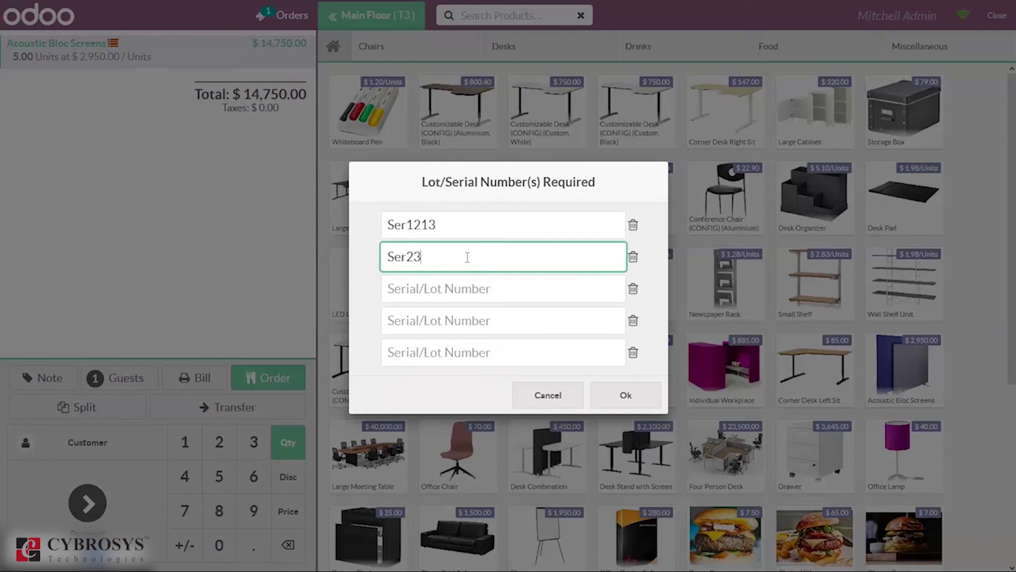
click(416, 286)
text(ser4636)
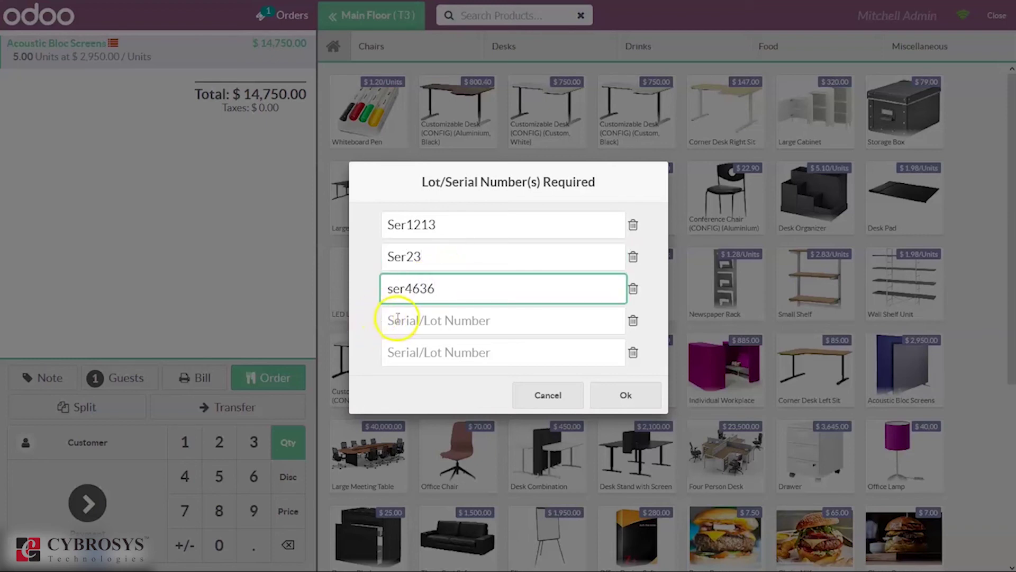
click(404, 319)
text(ser8948)
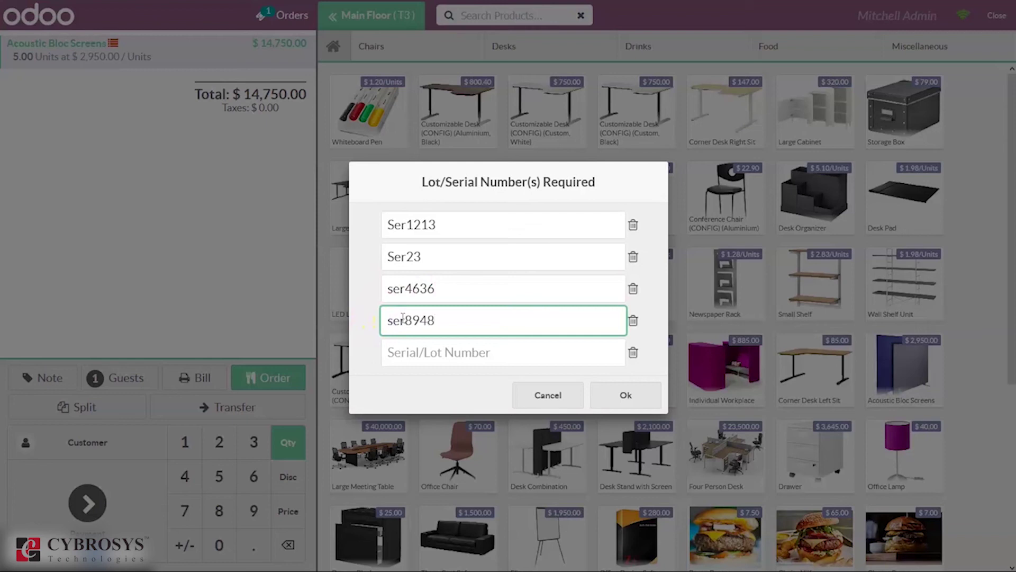
click(443, 349)
text(ser898)
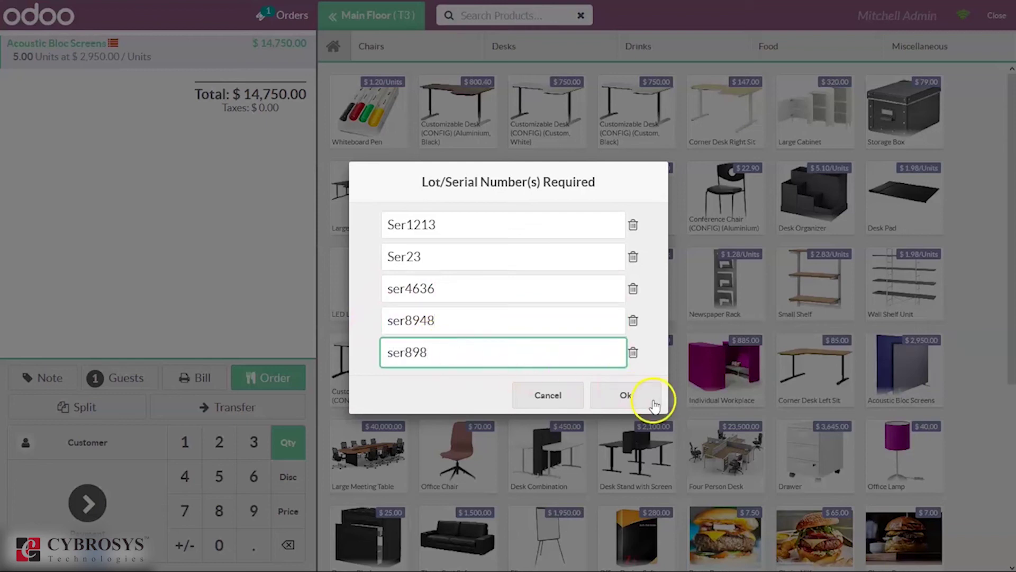
click(635, 400)
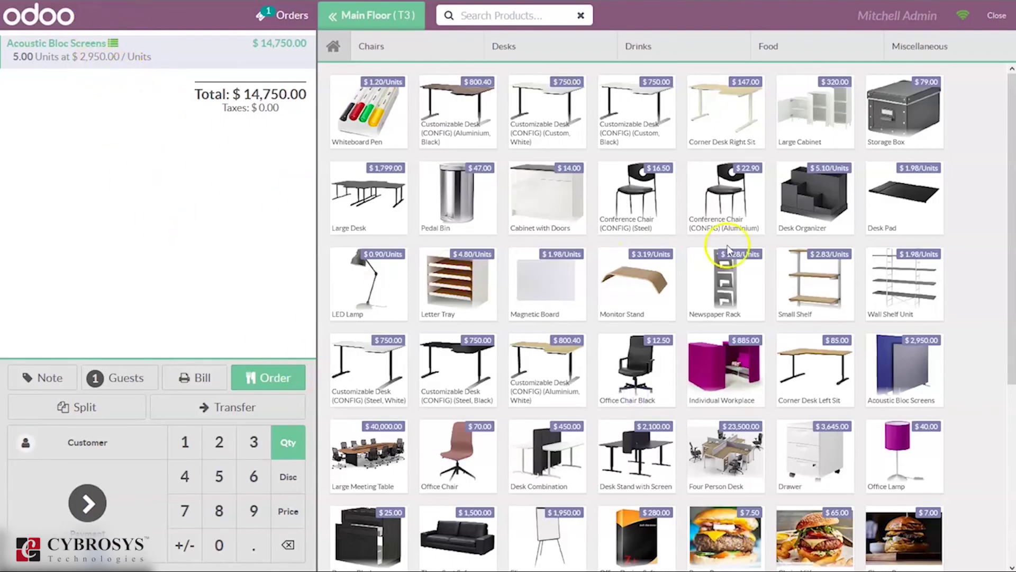
Add a sixth Acoustic Bloc Screens unit with its own serial number
click(926, 364)
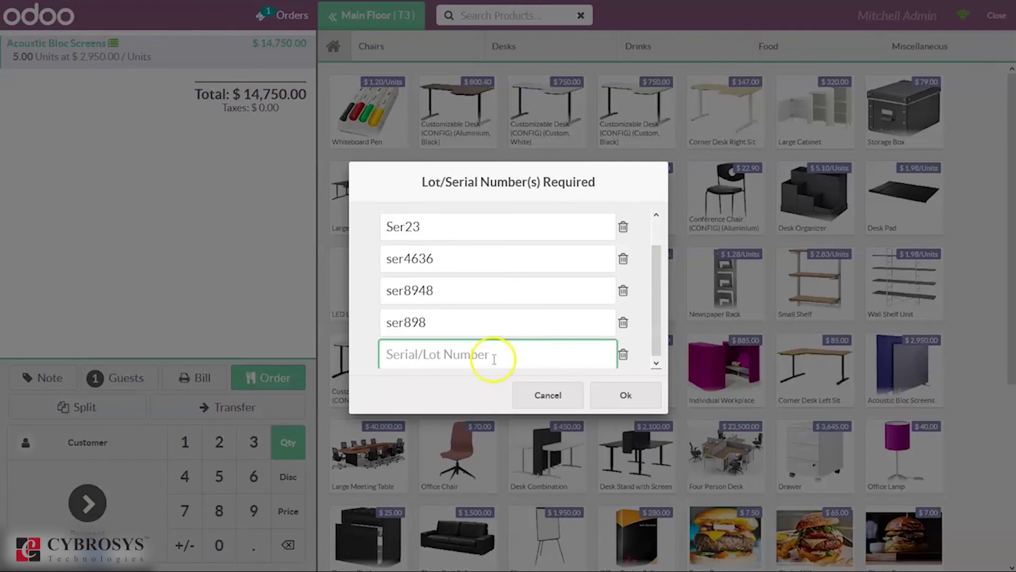
text(ser234)
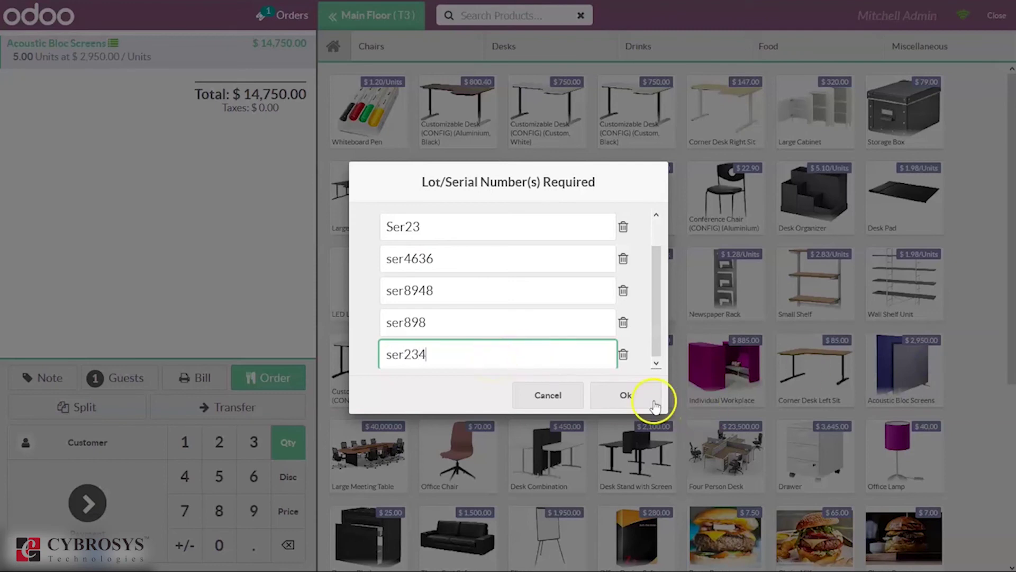
click(655, 391)
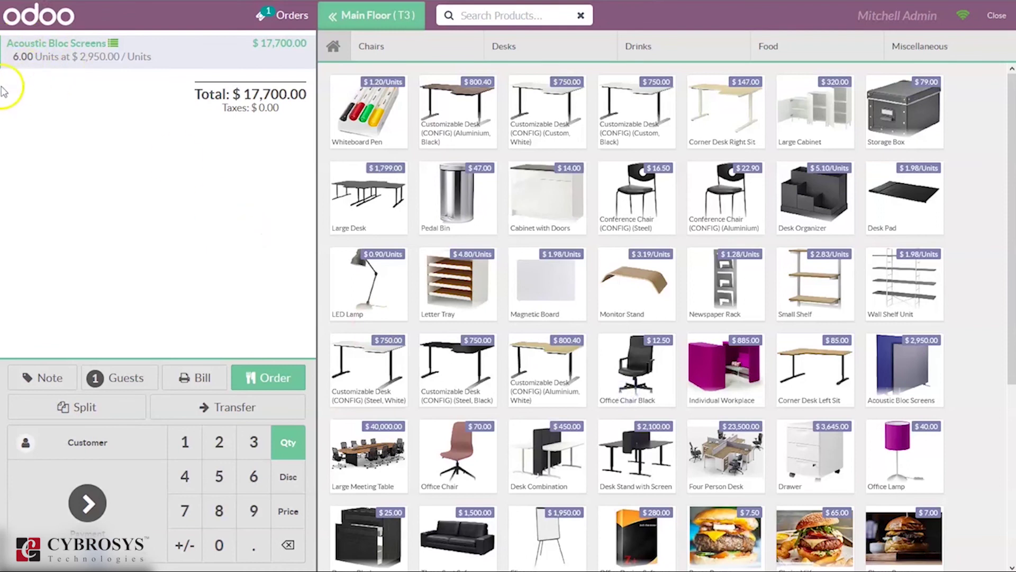
Pay T3's $17,700.00 order in full by cash, validate it, and dismiss the sync error
click(88, 501)
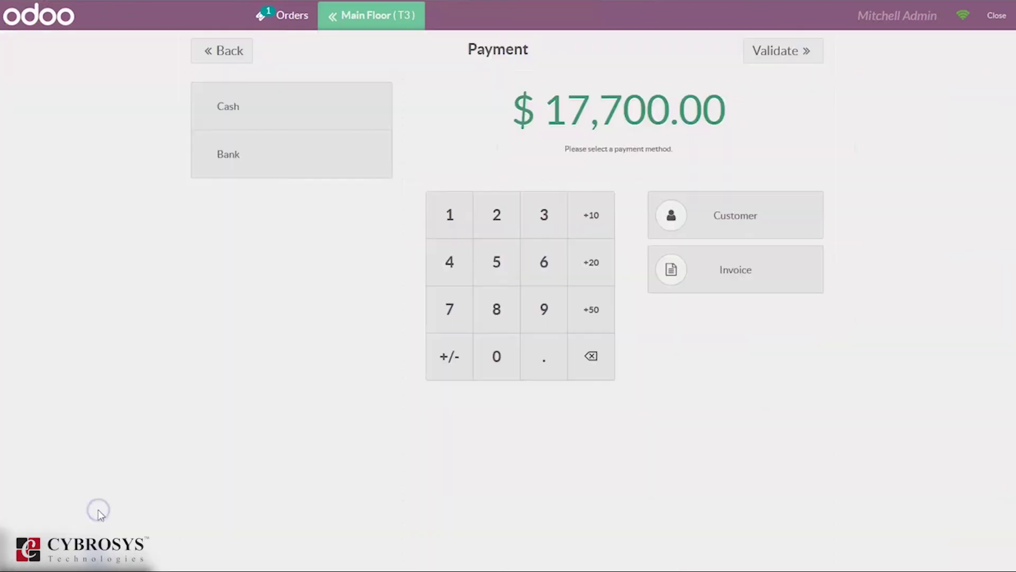
click(350, 100)
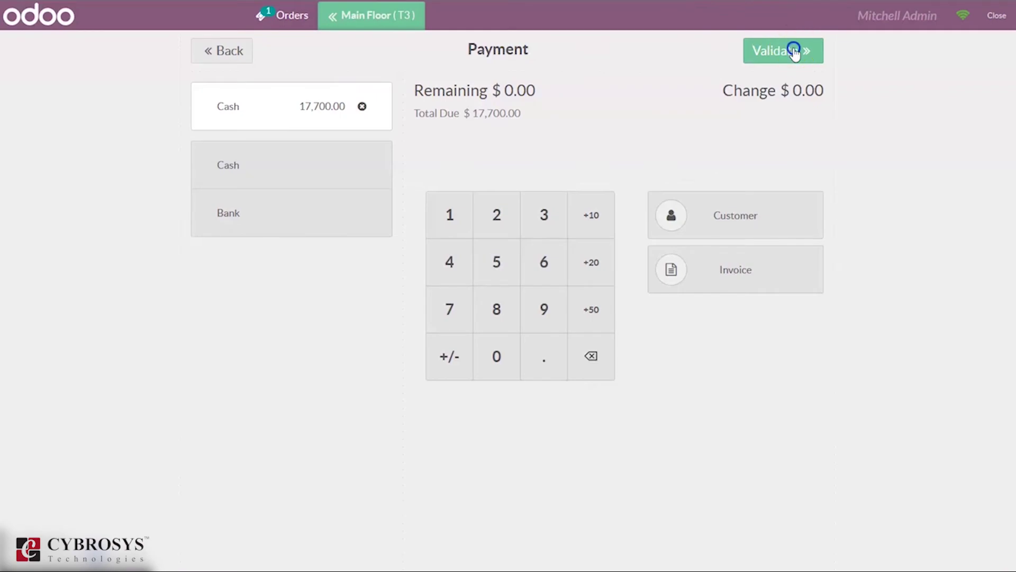
click(795, 52)
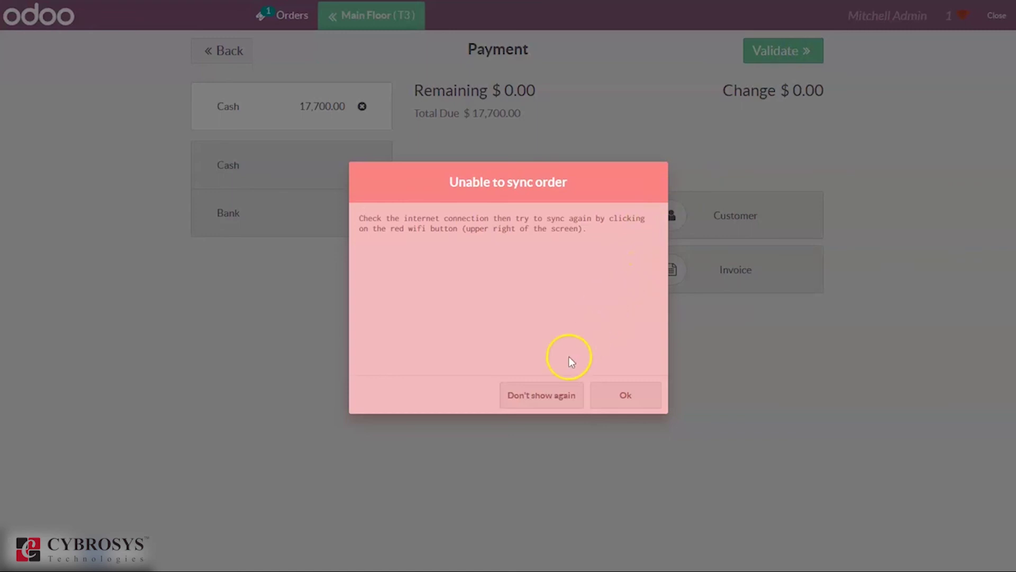
click(607, 395)
click(951, 16)
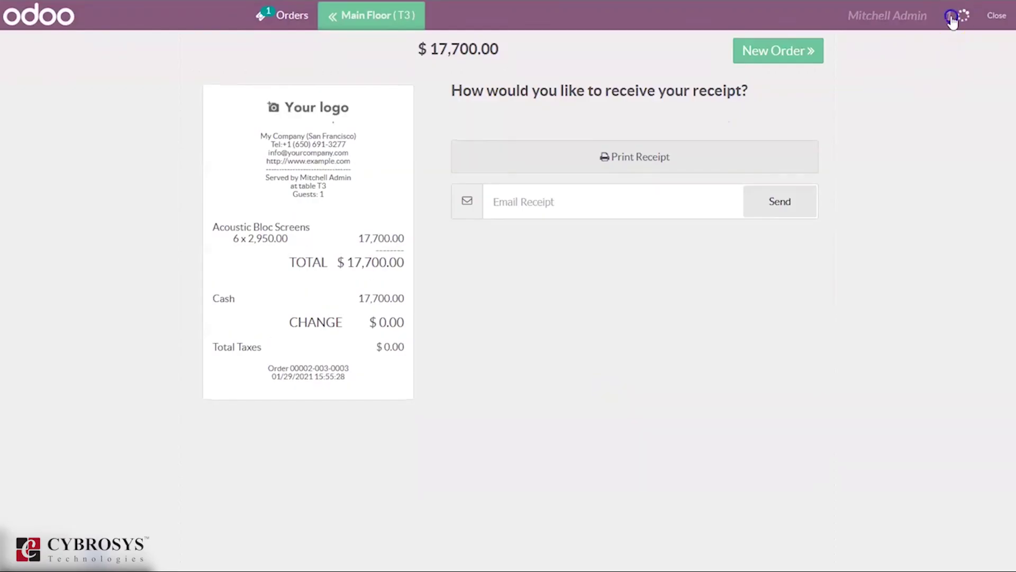
click(757, 50)
Exit the point-of-sale screen back to the Point of Sale dashboard and begin closing the Bar session
click(1005, 34)
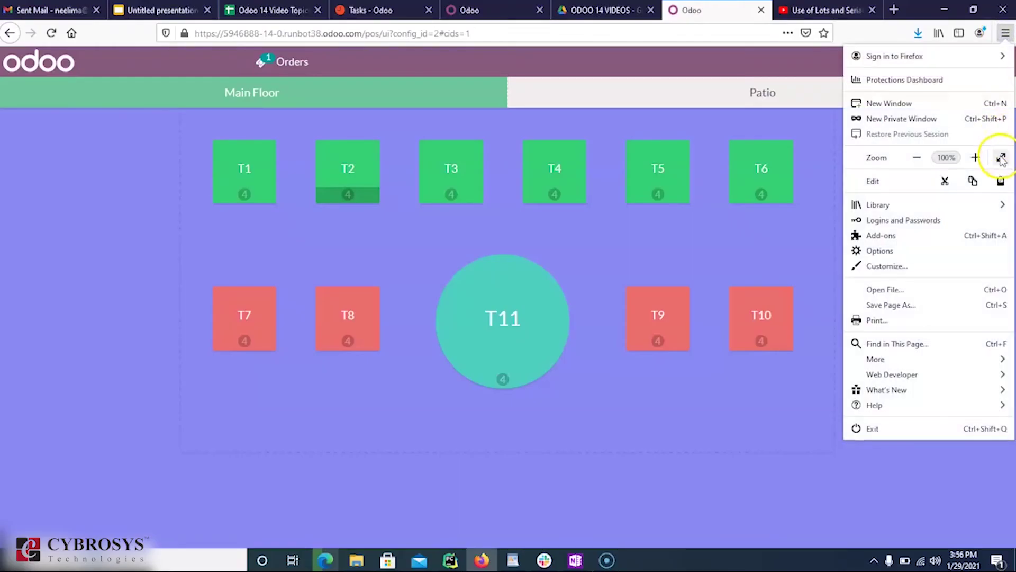
click(834, 160)
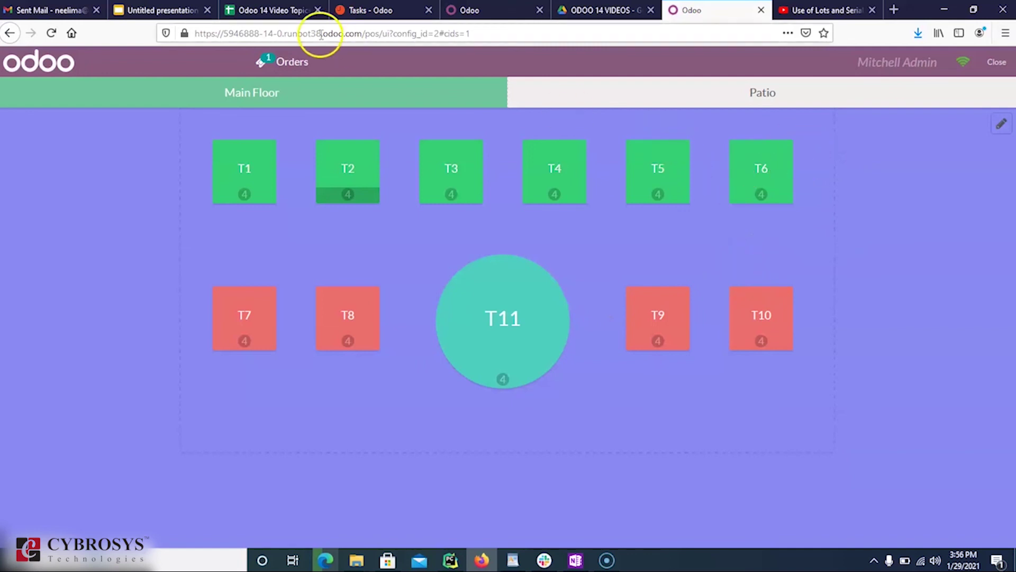
click(997, 62)
click(997, 64)
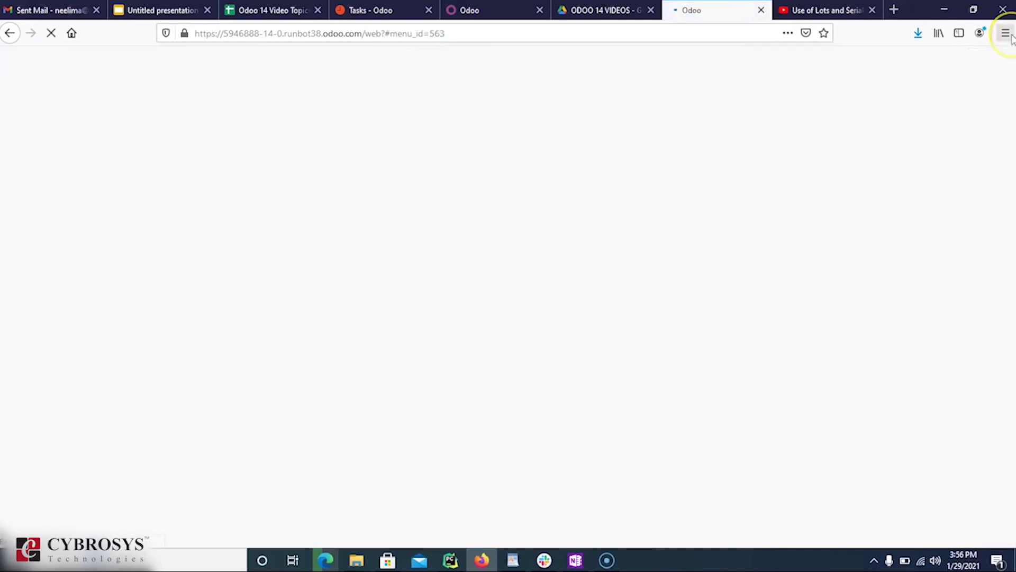
click(651, 261)
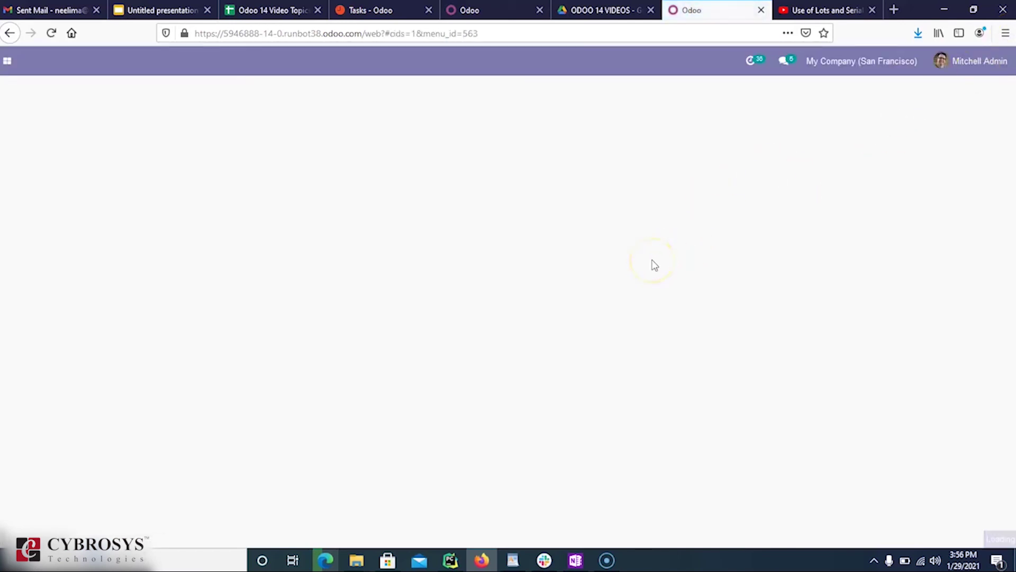
click(508, 250)
click(684, 145)
click(421, 192)
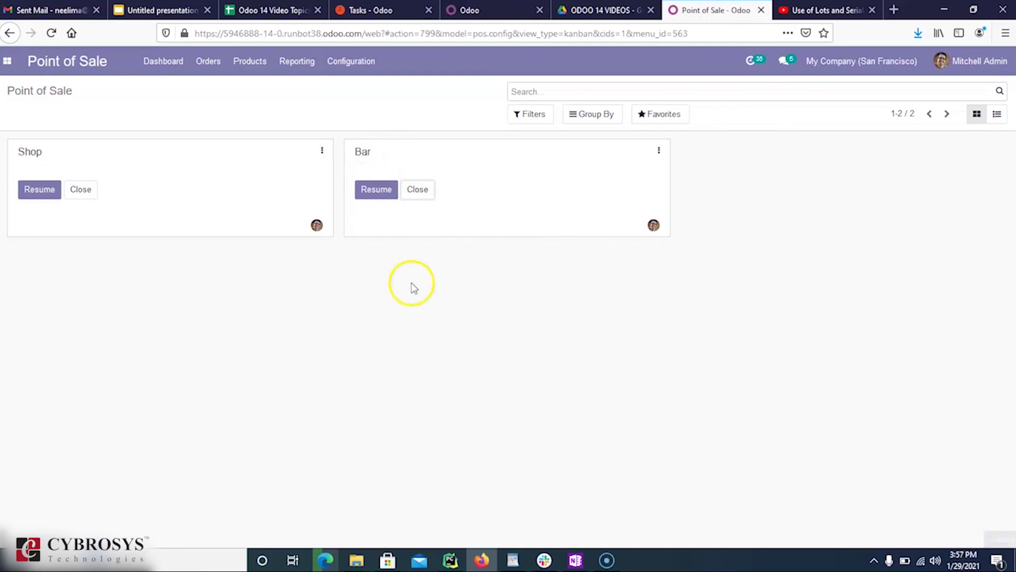
Open the Bar session's details, list session POS/00002's orders, and open Bar/0002
click(424, 197)
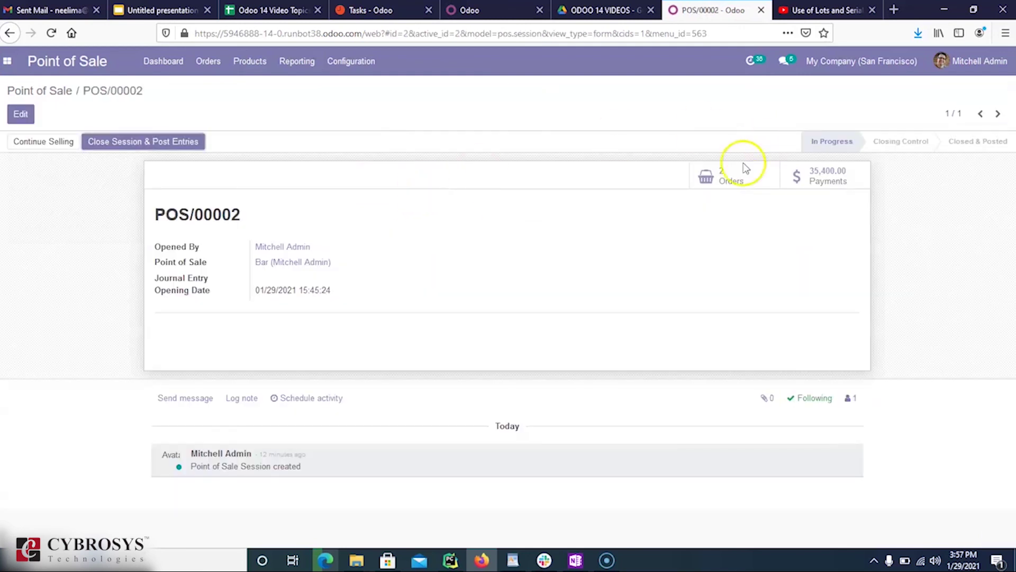
click(733, 174)
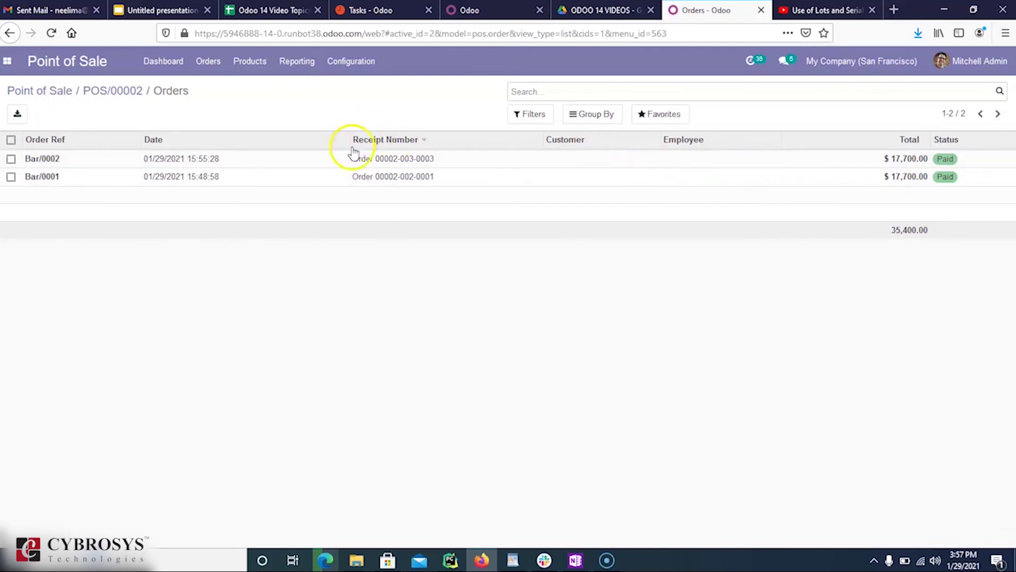
click(322, 161)
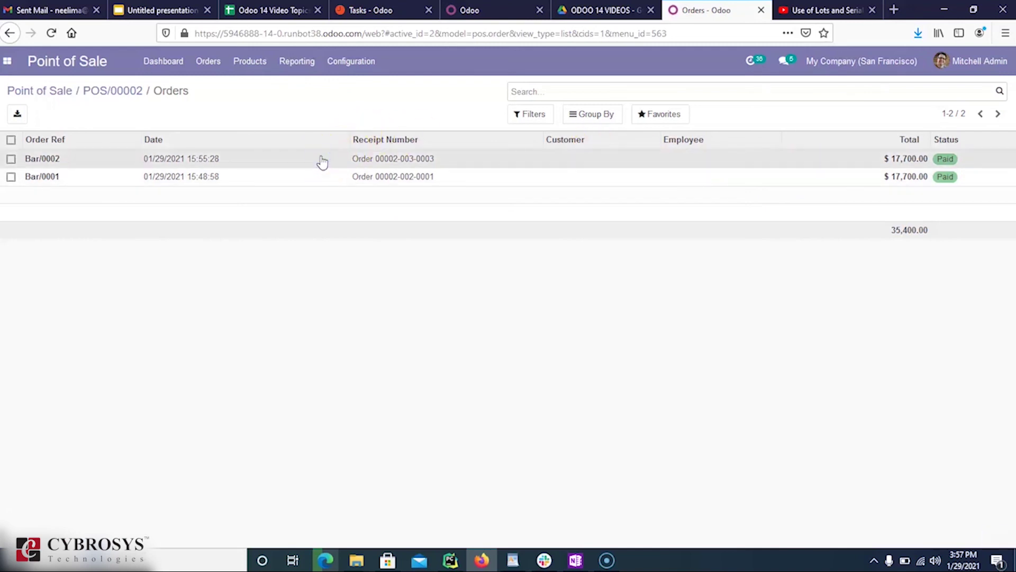